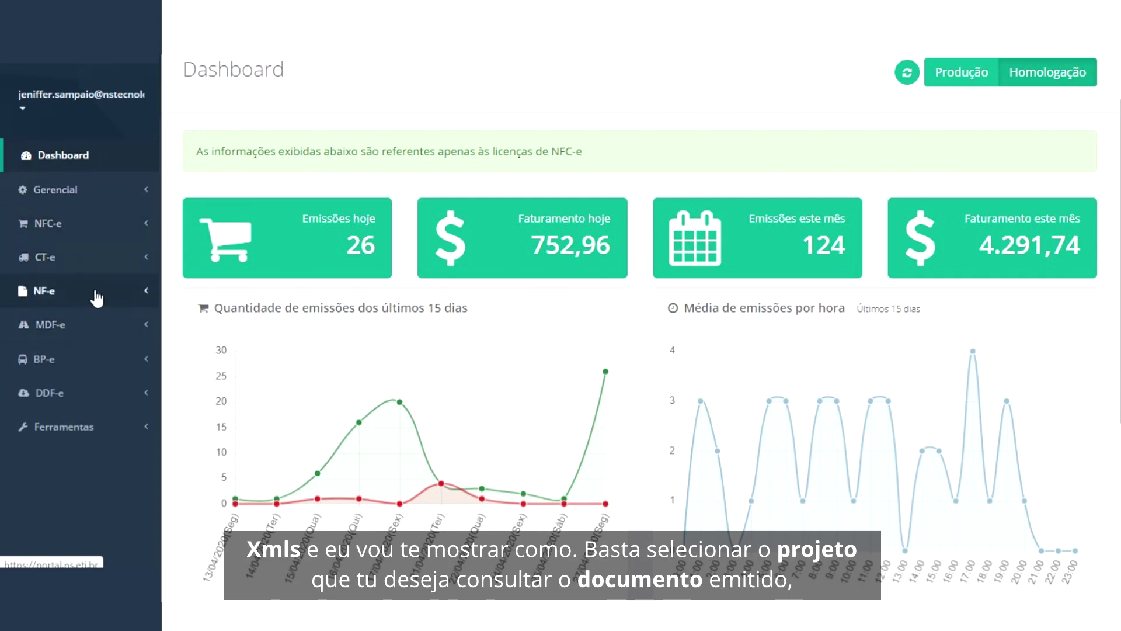
Step: Open the issued NF-e documents query and pick NEWS SYSTEMS as the software house
left_click(110, 300)
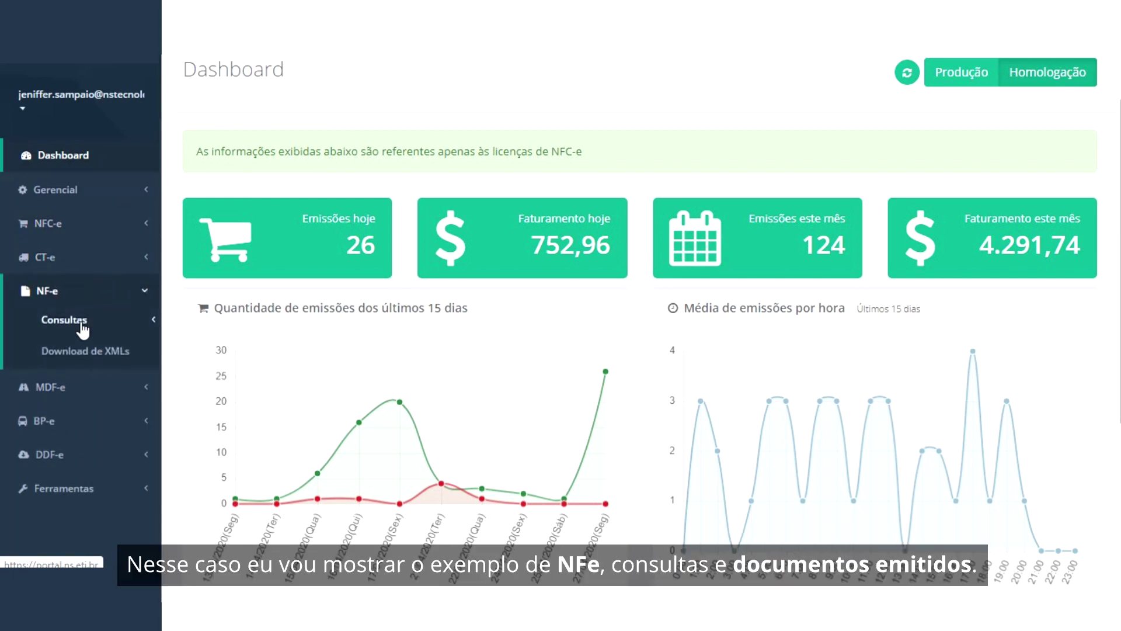
left_click(82, 327)
left_click(85, 343)
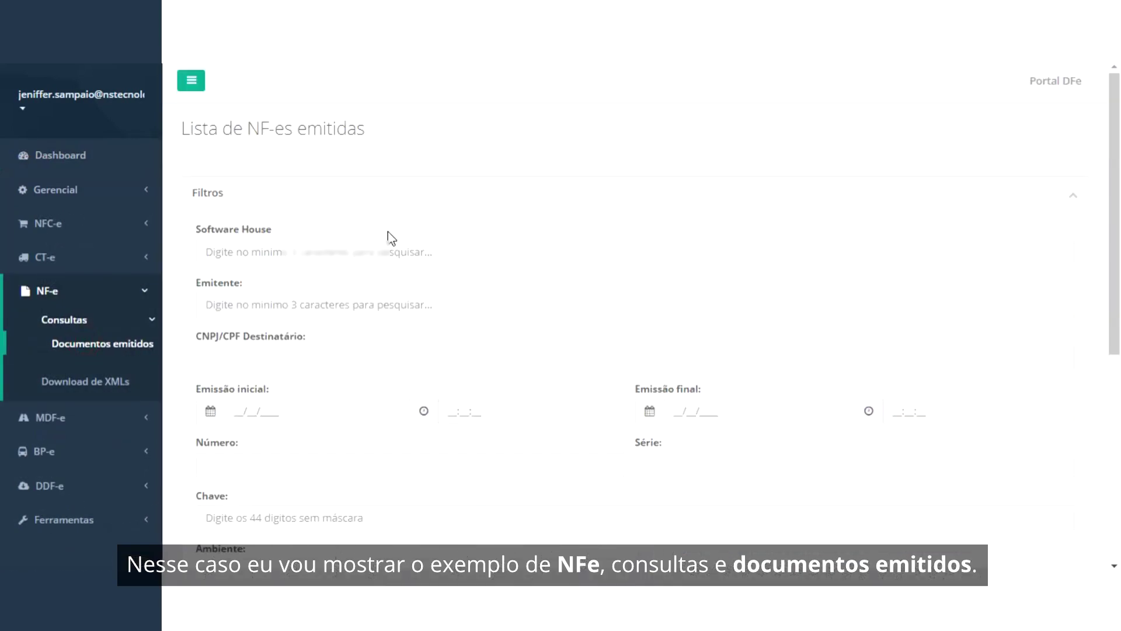
left_click(370, 251)
type("news")
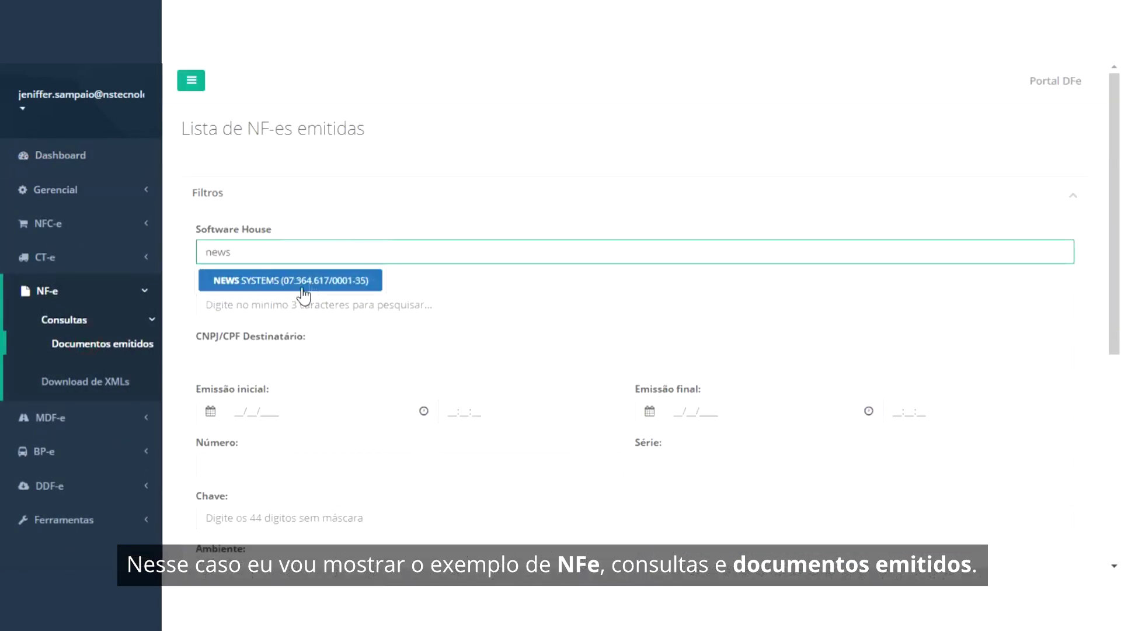
left_click(299, 282)
Step: Choose NEWS SYSTEMS as the emitter and set the period 01/03/2020 to 31/03/2020
left_click(272, 313)
type("nesw")
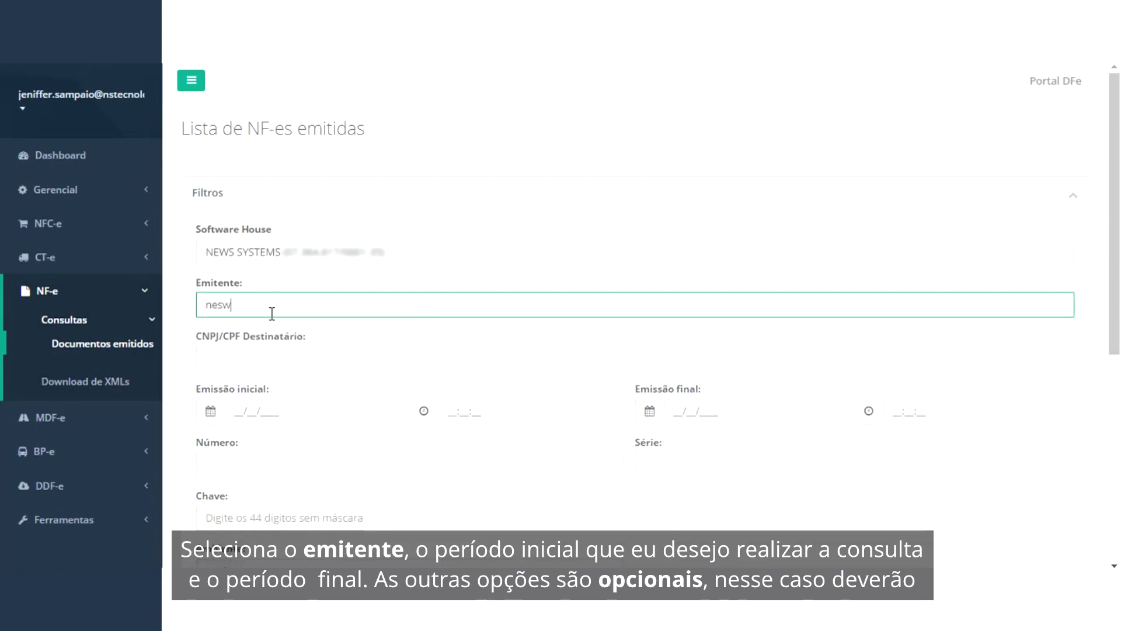
key("BackSpace")
key("BackSpace")
type("ws")
left_click(292, 358)
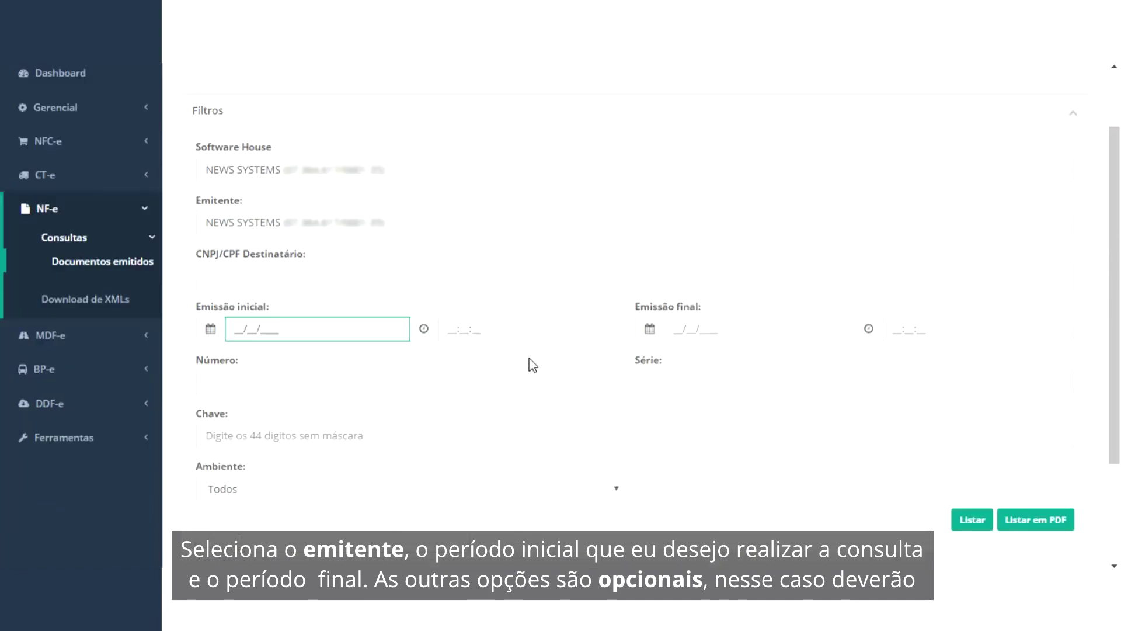
type("01/03/")
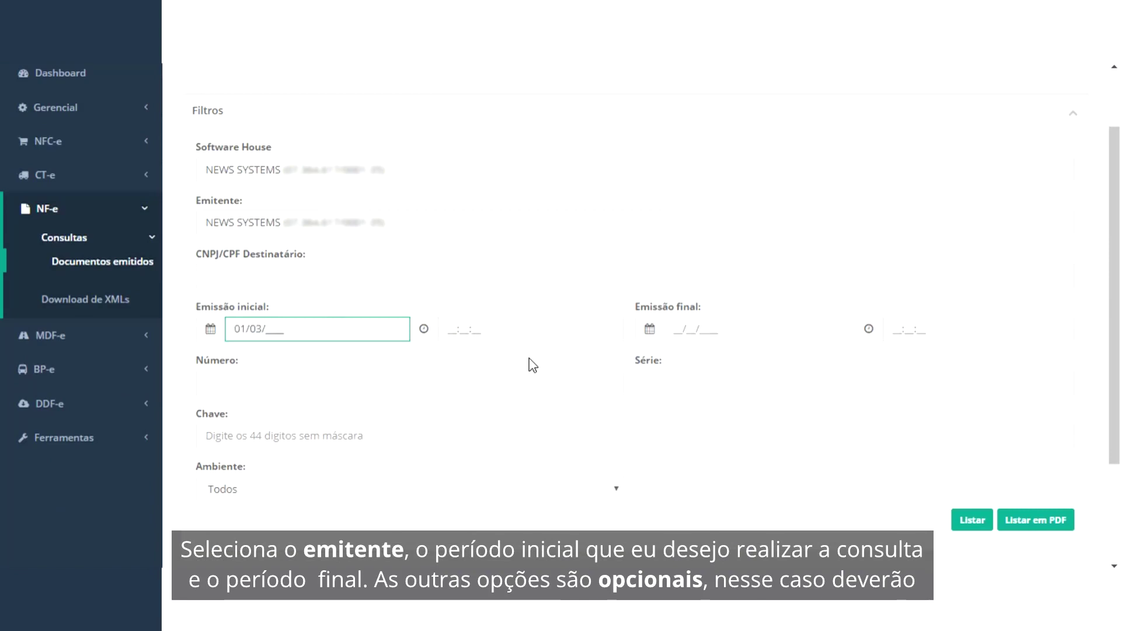
type("2020")
key("Tab")
type("31032020")
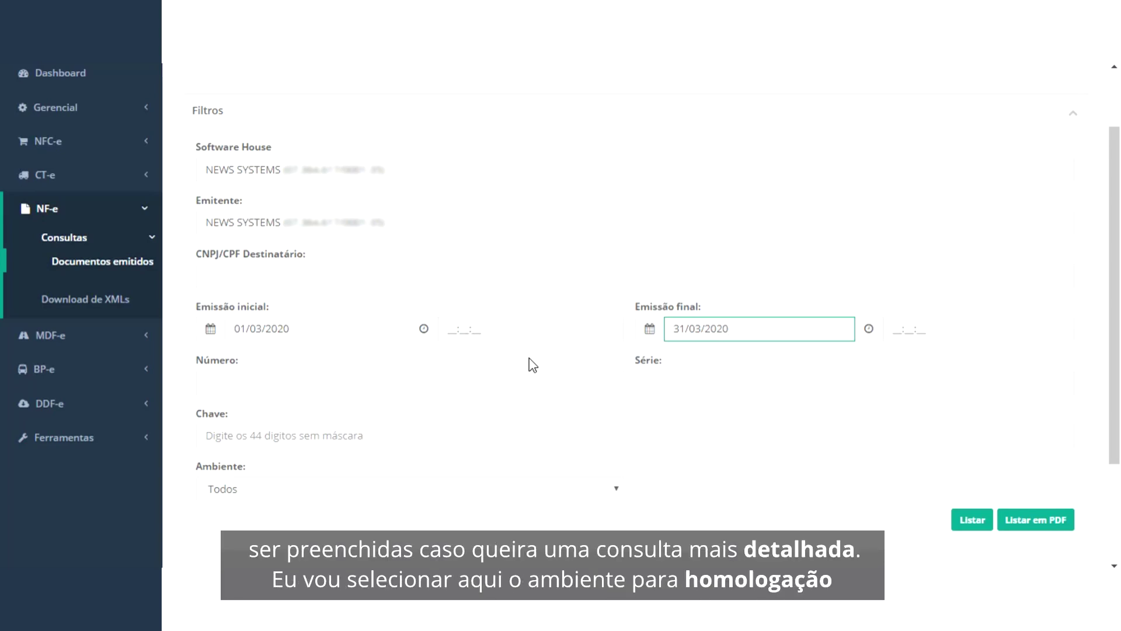
Step: Filter to the Homologação environment and list the matching March 2020 NF-e documents
scroll(527, 356, "down", 2)
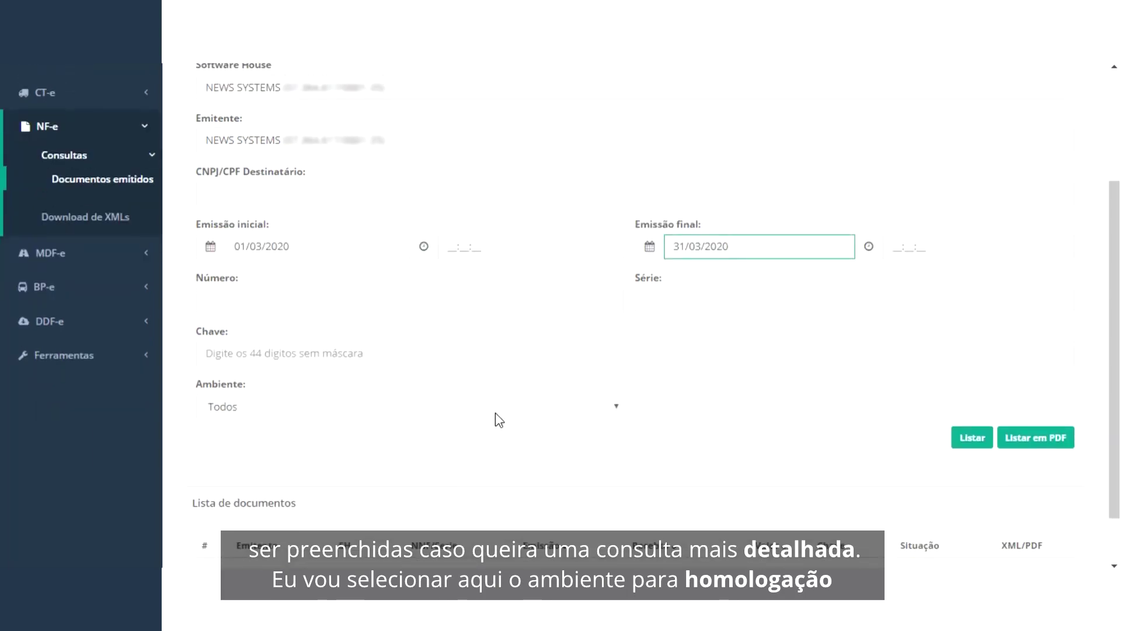
left_click(495, 412)
left_click(316, 461)
left_click(972, 438)
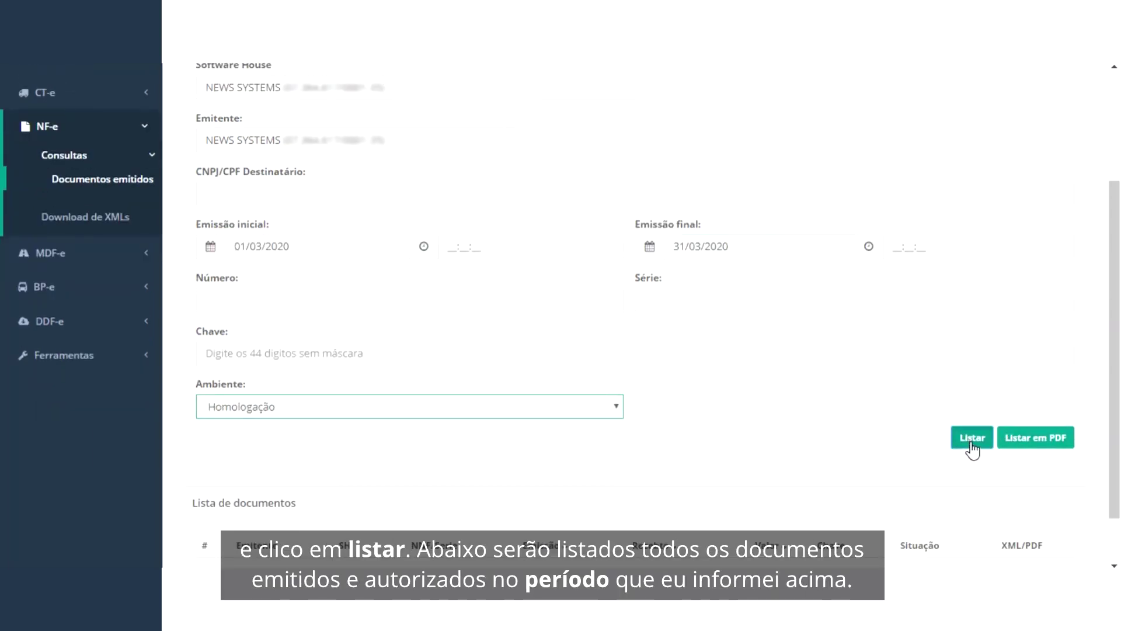
Step: Download the XML and PDF files of the first listed document, 15570/0
scroll(859, 390, "down", 5)
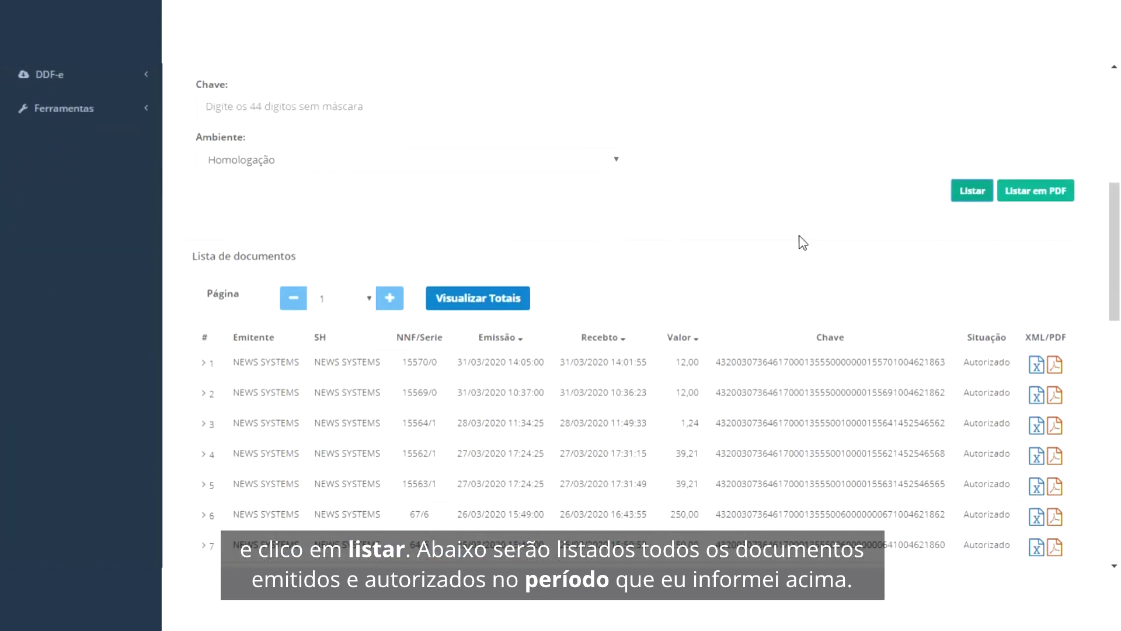
scroll(778, 339, "up", 5)
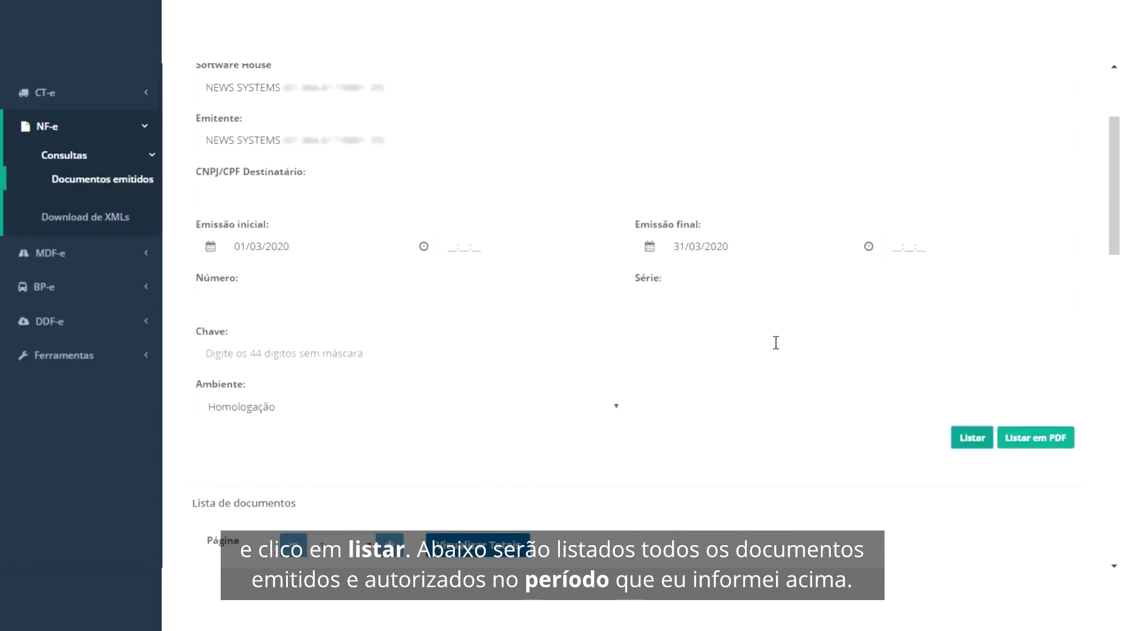
scroll(733, 345, "down", 5)
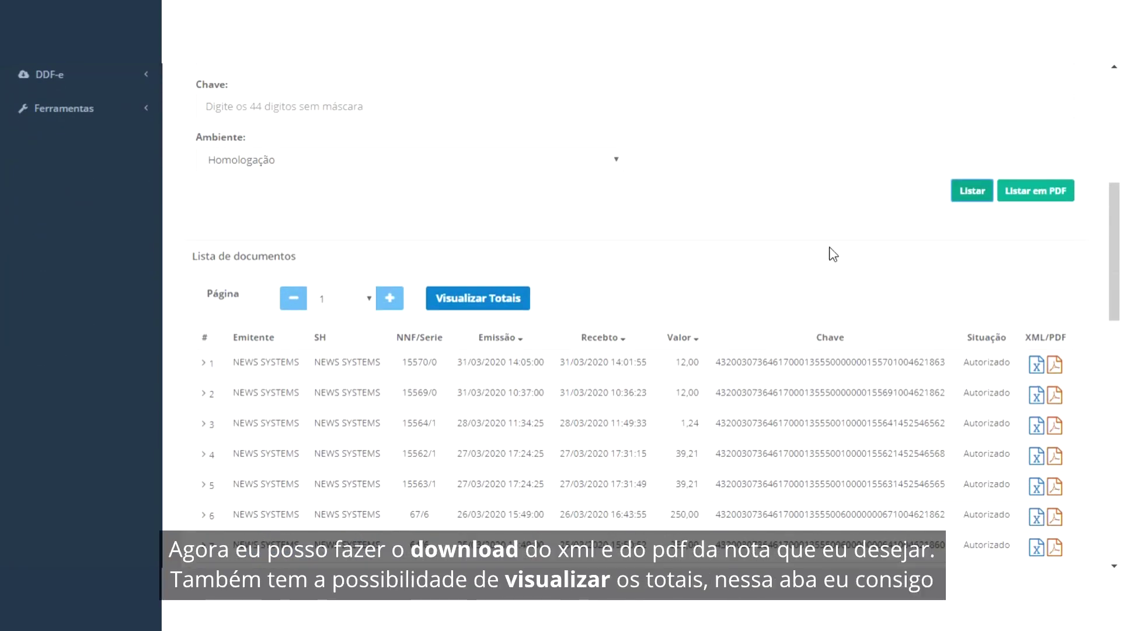
scroll(829, 254, "down", 2)
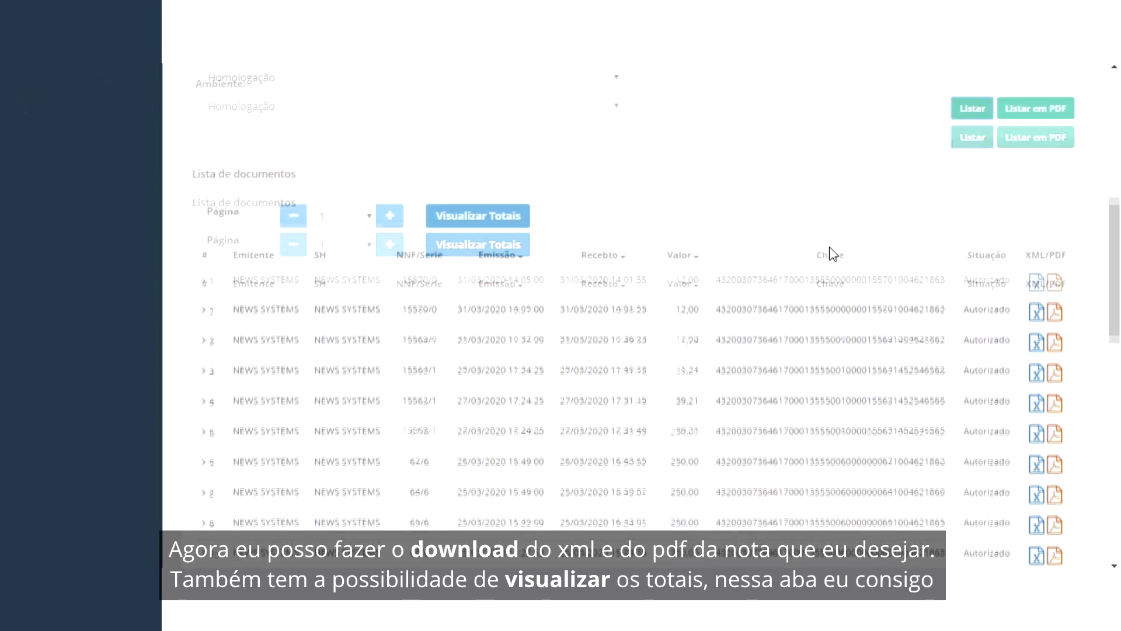
left_click(1037, 283)
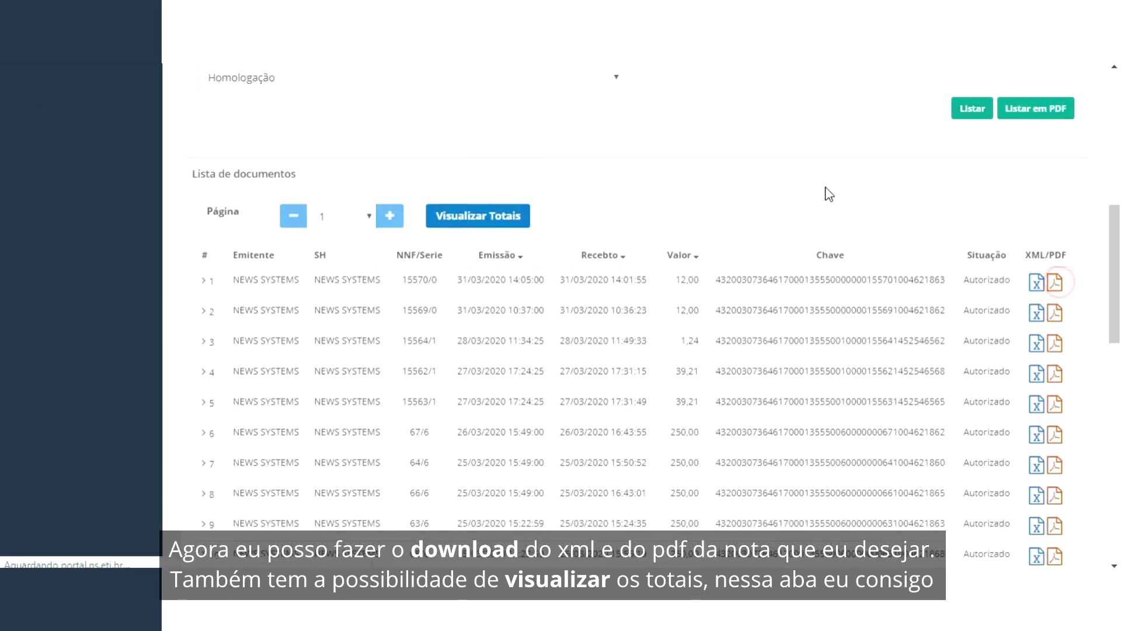
left_click(1037, 282)
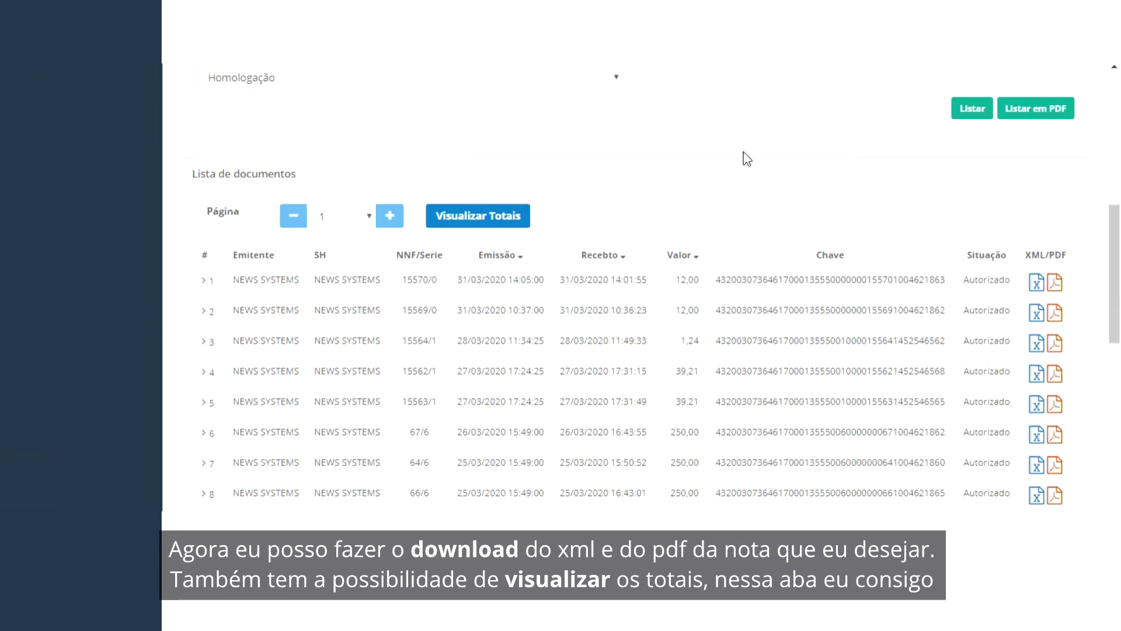
left_click(501, 217)
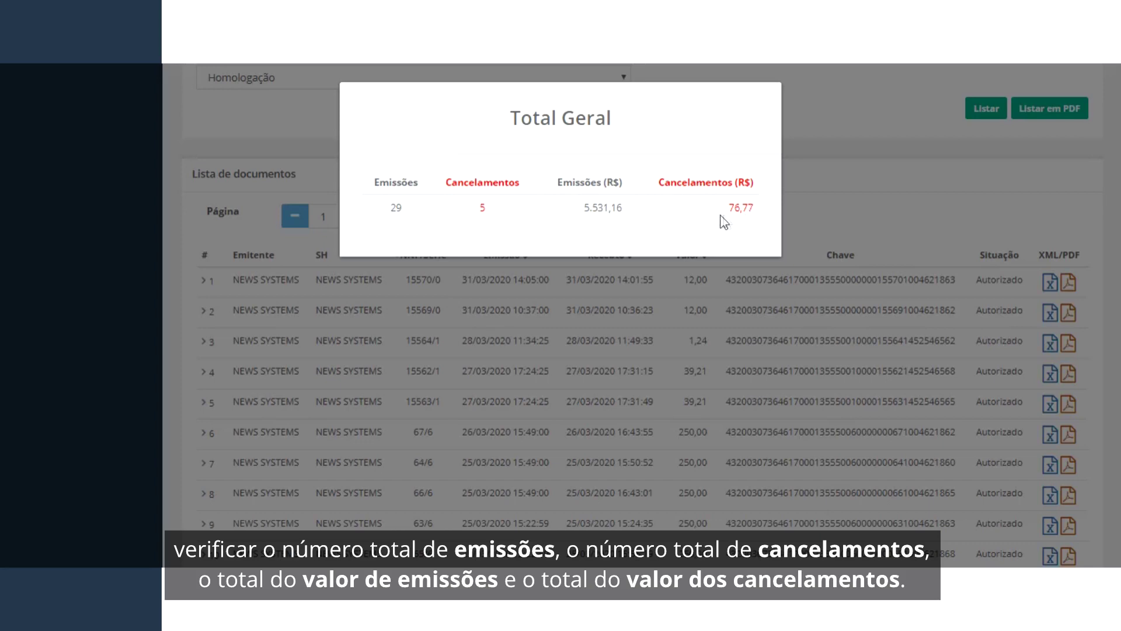
left_click(790, 203)
scroll(749, 343, "up", 2)
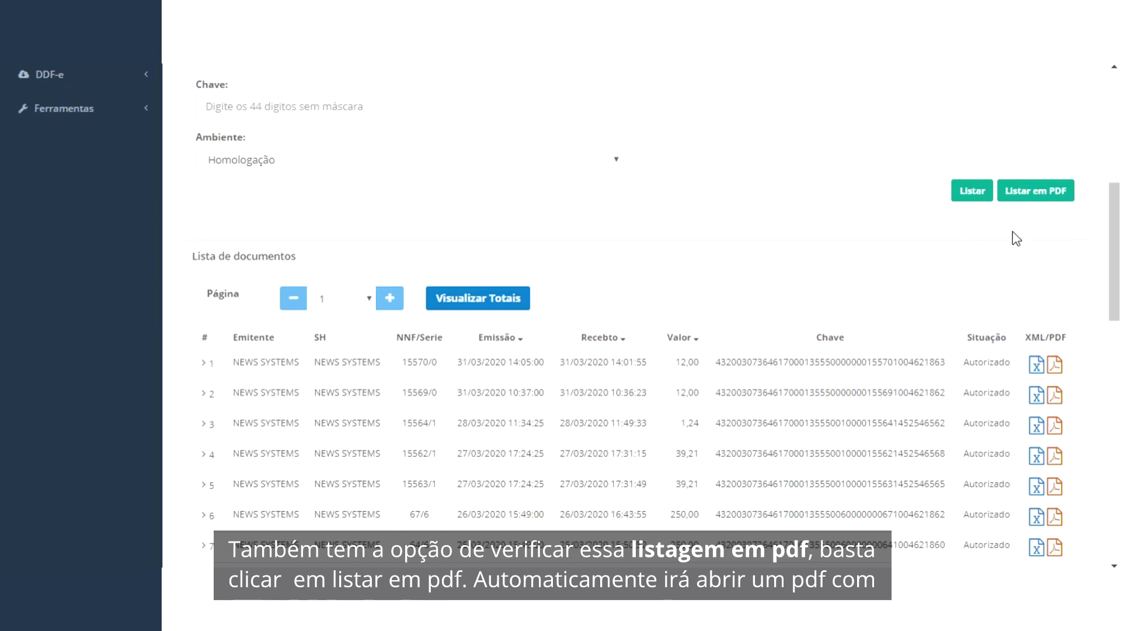
left_click(1038, 193)
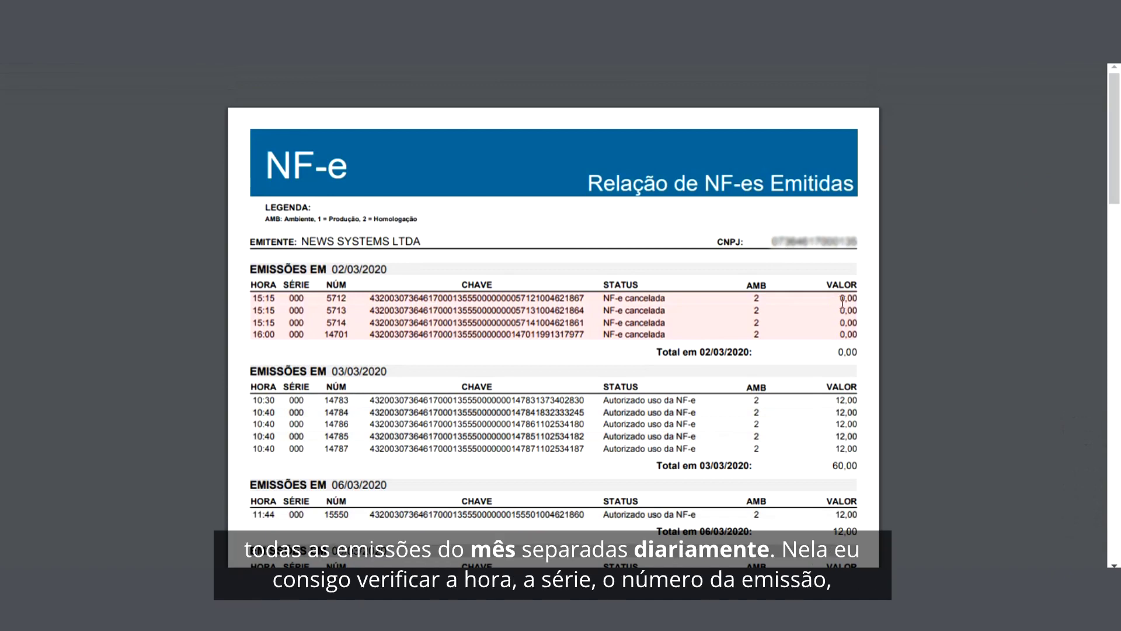
scroll(843, 302, "down", 3)
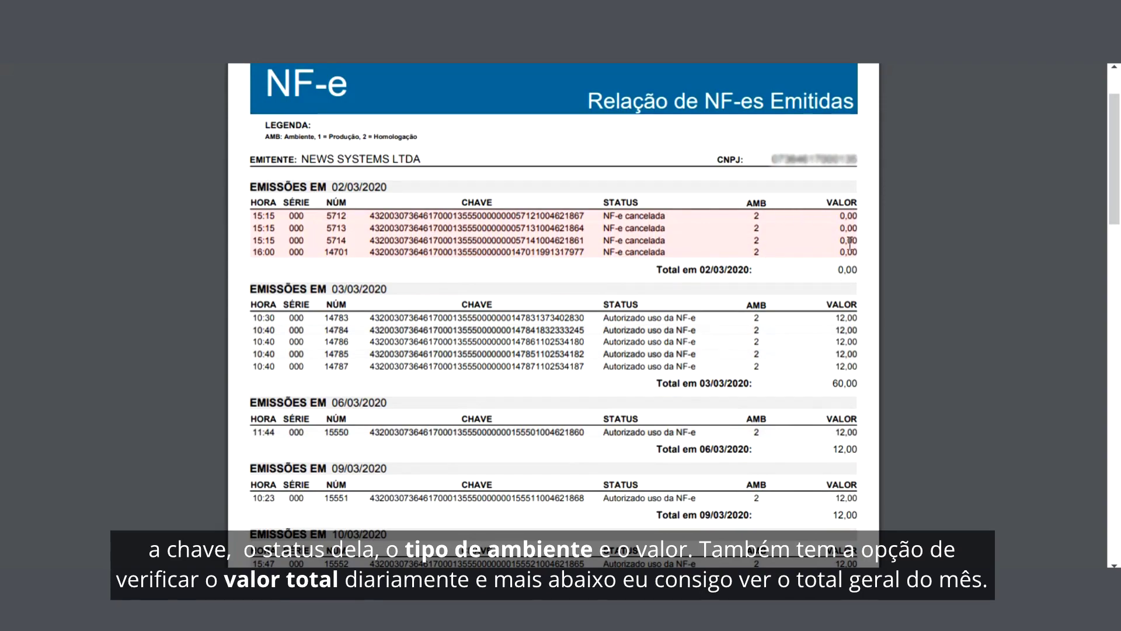
scroll(850, 245, "down", 2)
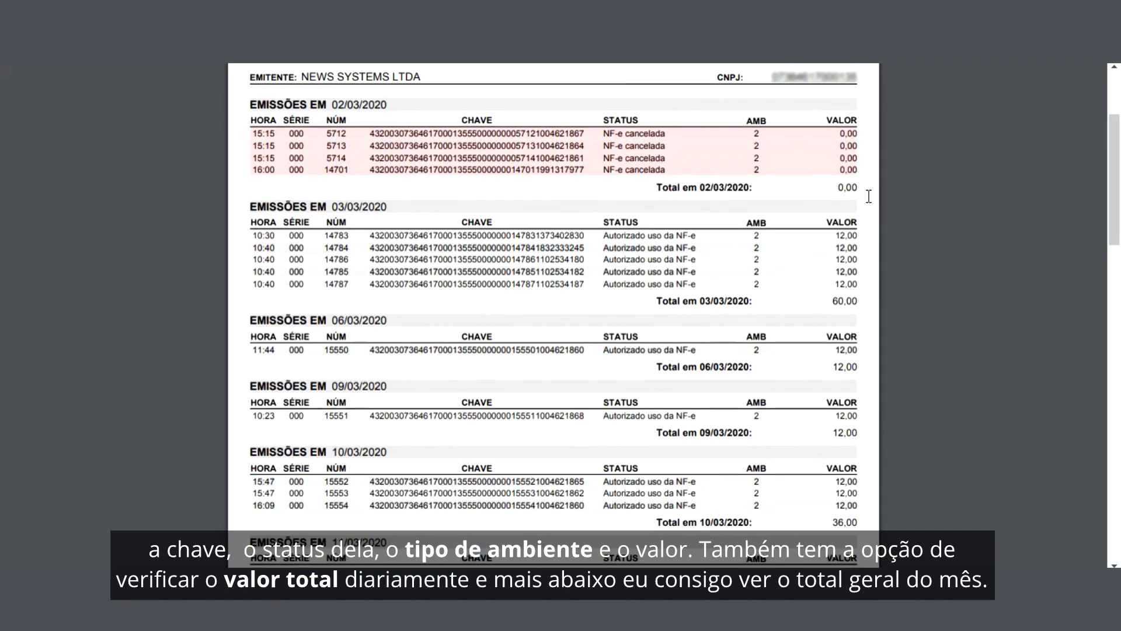
scroll(868, 197, "down", 15)
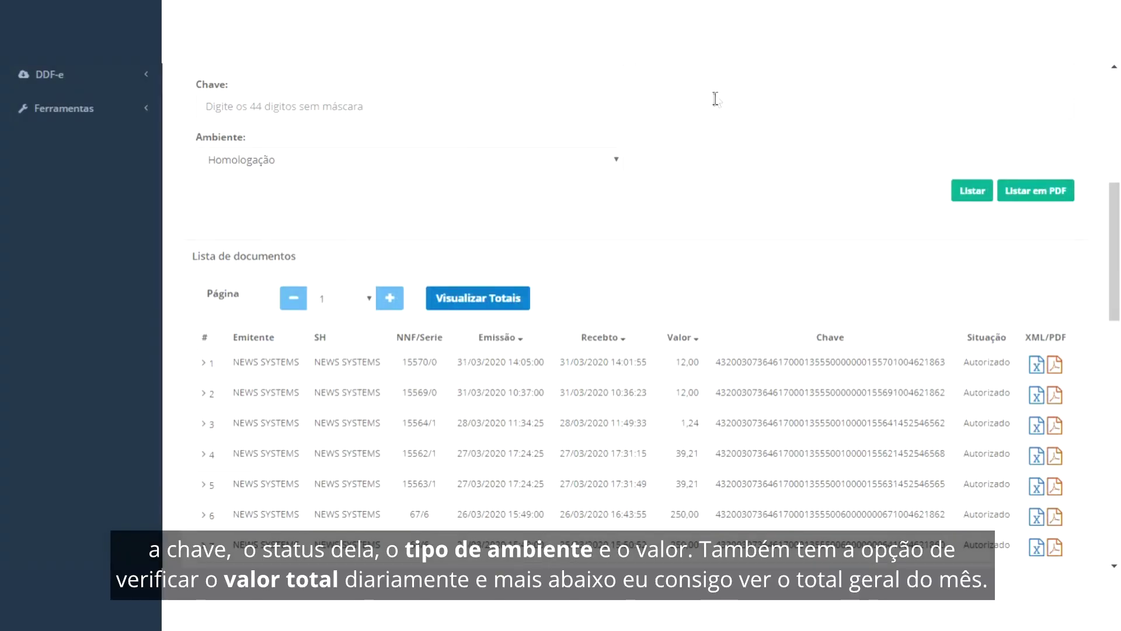
scroll(691, 326, "up", 5)
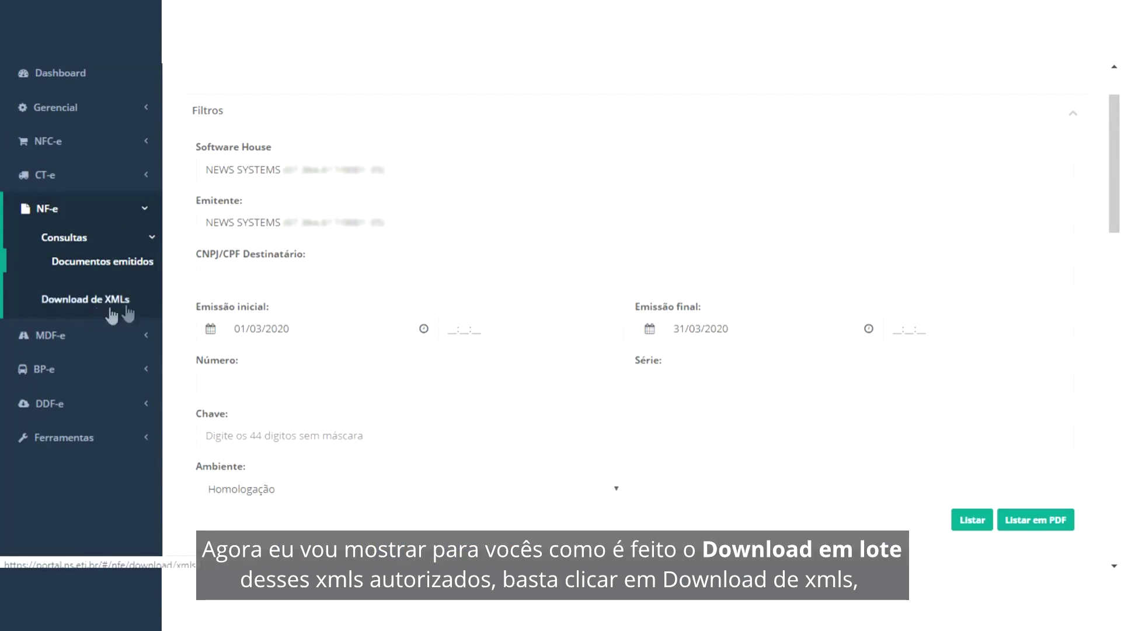
Step: Batch-download the NEWS SYSTEMS XMLs for 01/03/2020 to 31/03/2020 from Download de XMLs
left_click(76, 300)
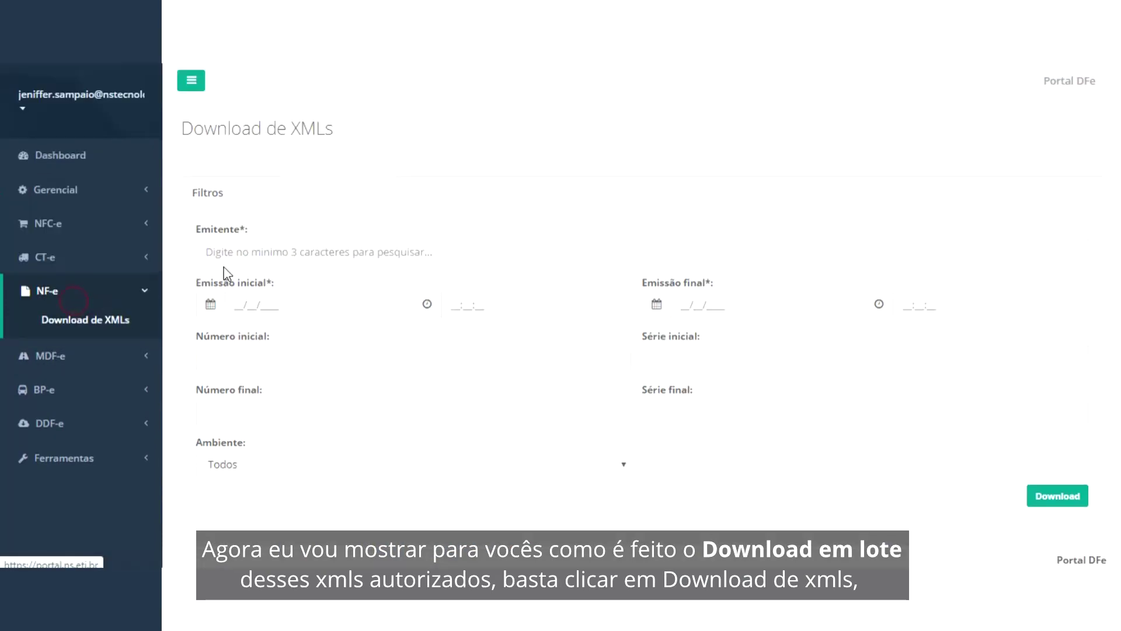
left_click(266, 253)
type("new")
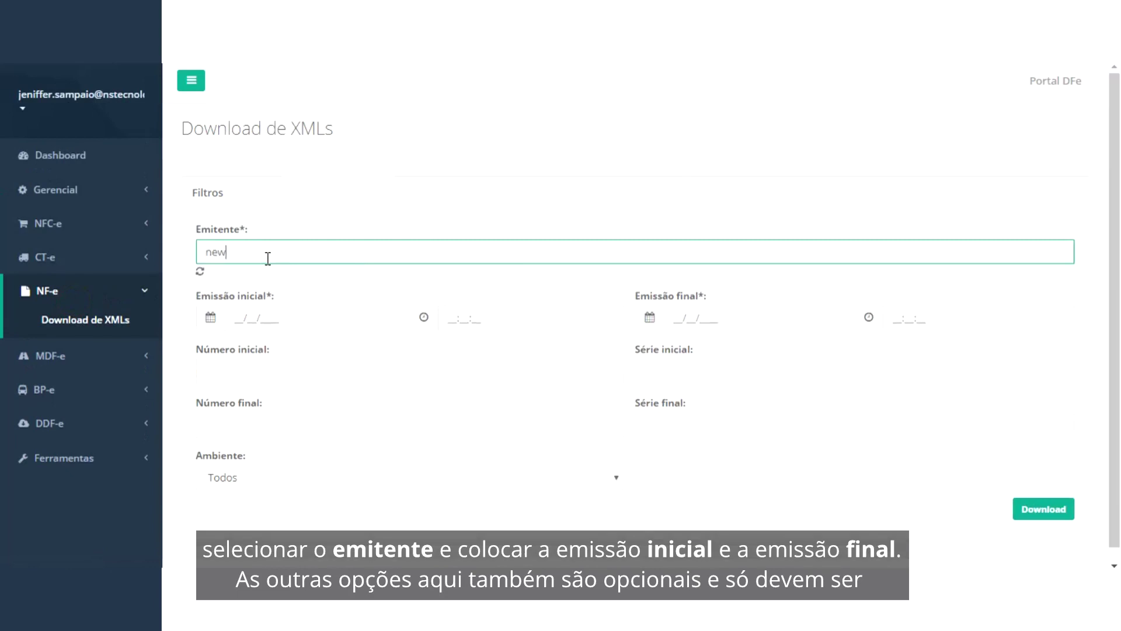
type("s")
left_click(266, 304)
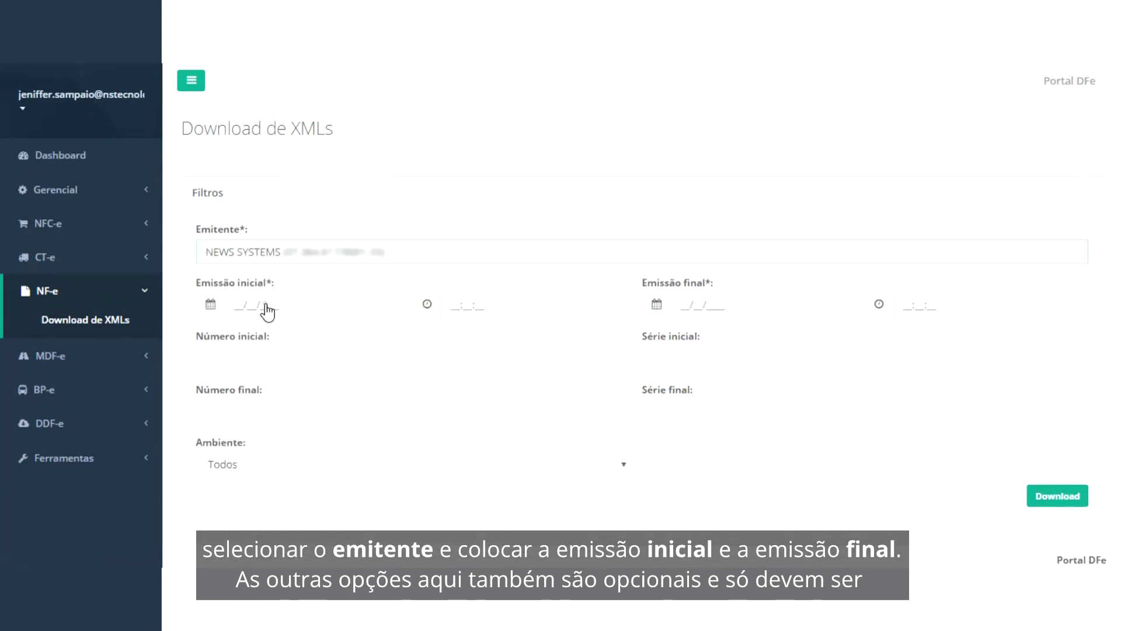
left_click(241, 305)
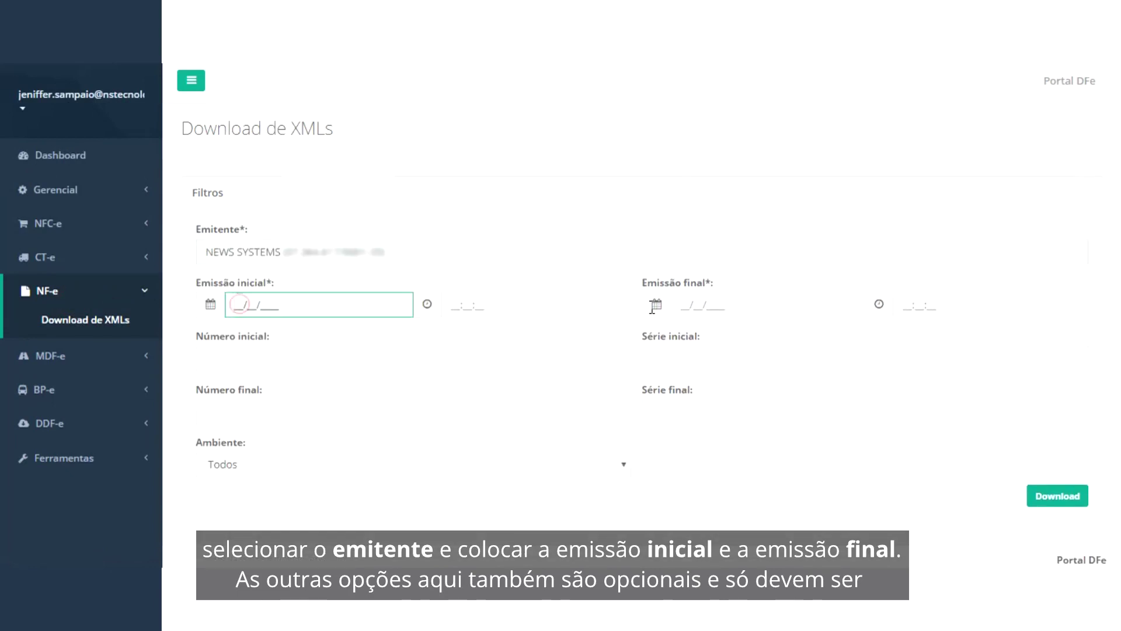
type("01032020")
key("Tab")
key("Tab")
type("31032020")
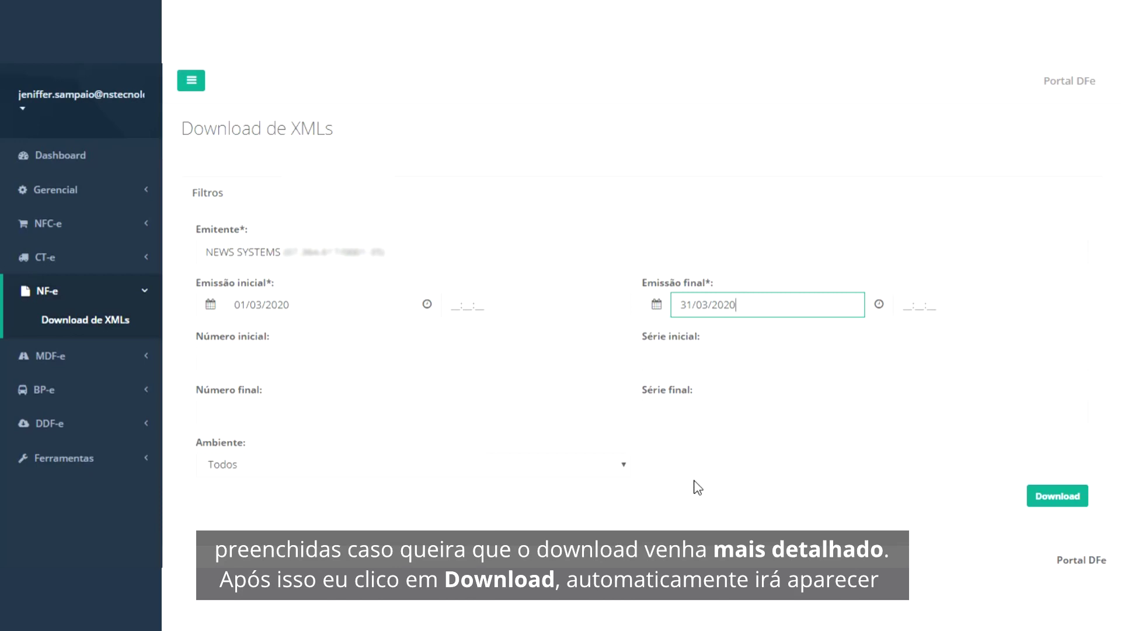
left_click(1060, 499)
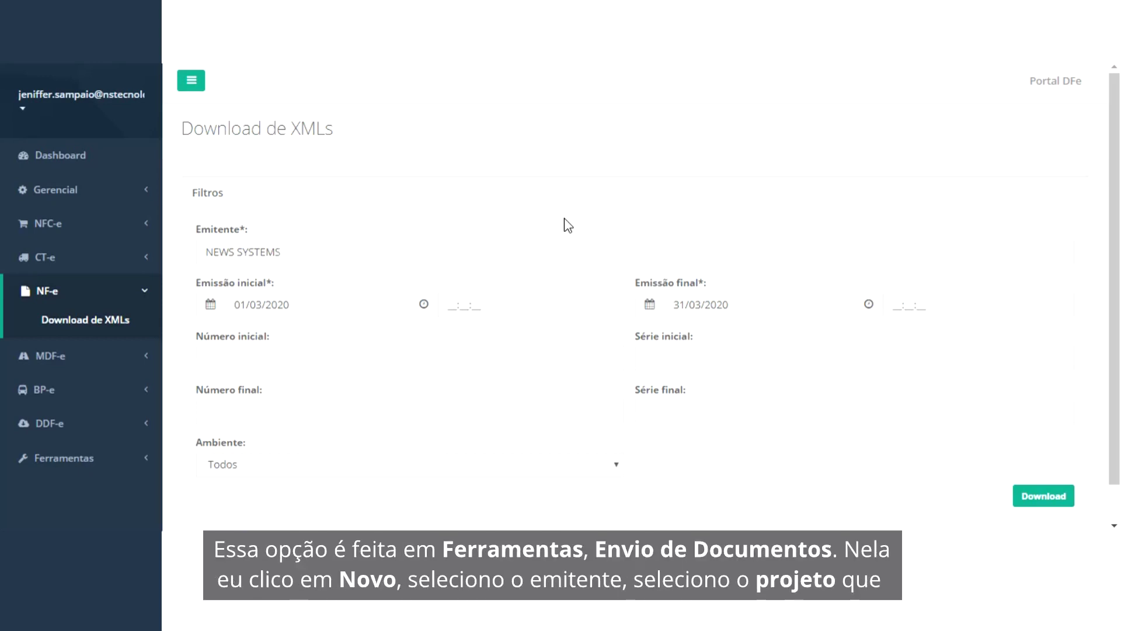
Step: Start a new document-sending schedule for emitter NEWS SYSTEMS with project NFC-e
left_click(110, 459)
left_click(83, 418)
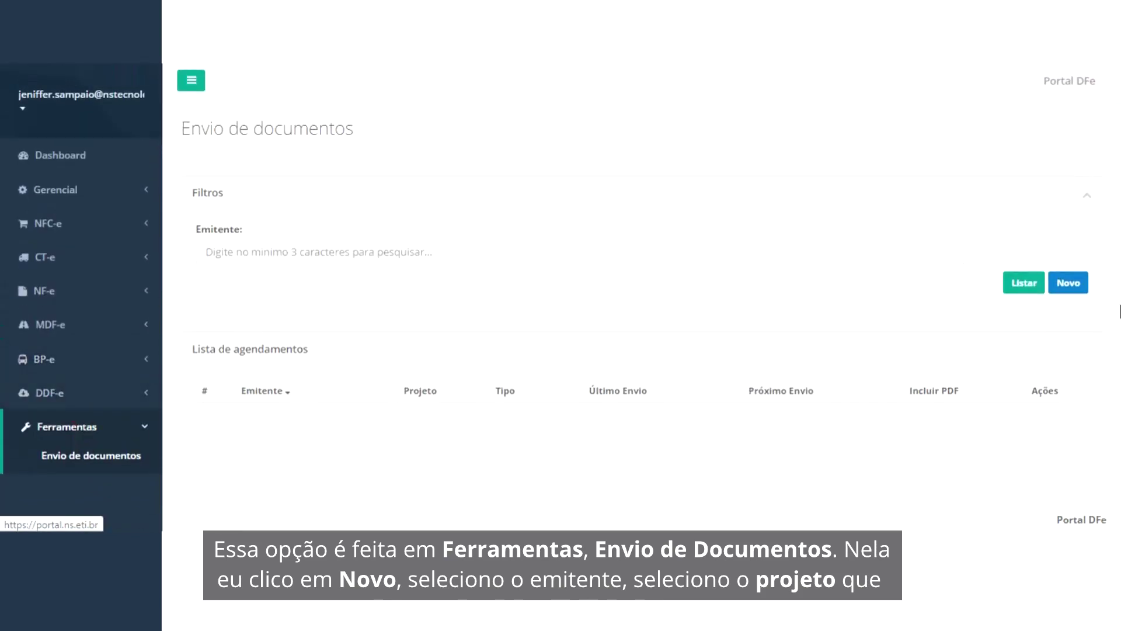
left_click(1084, 288)
left_click(336, 255)
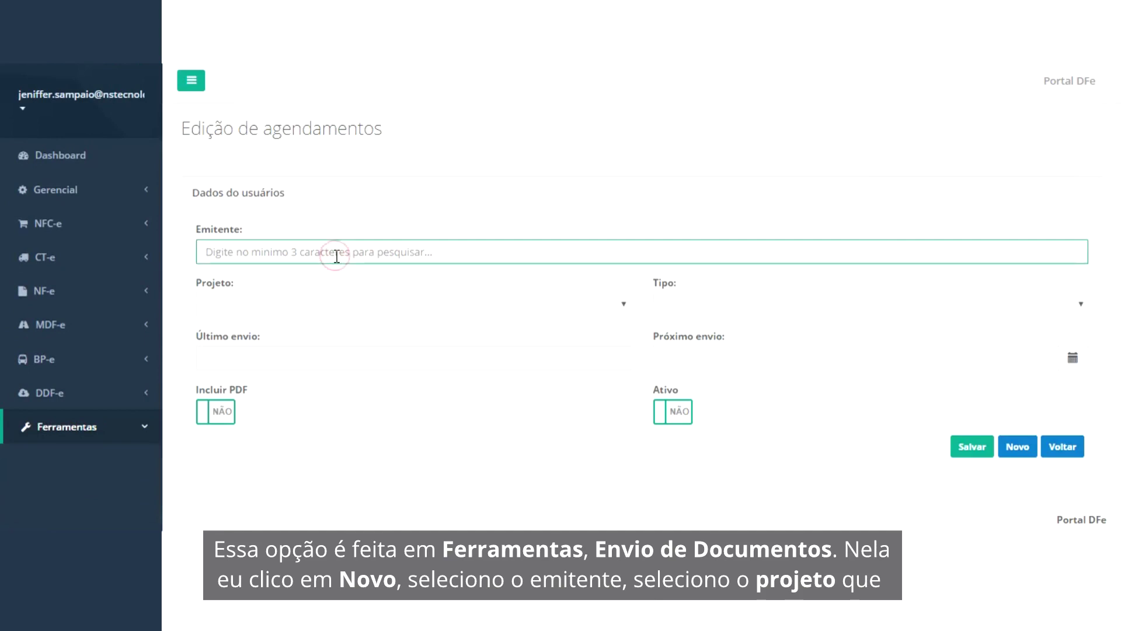
type("ws")
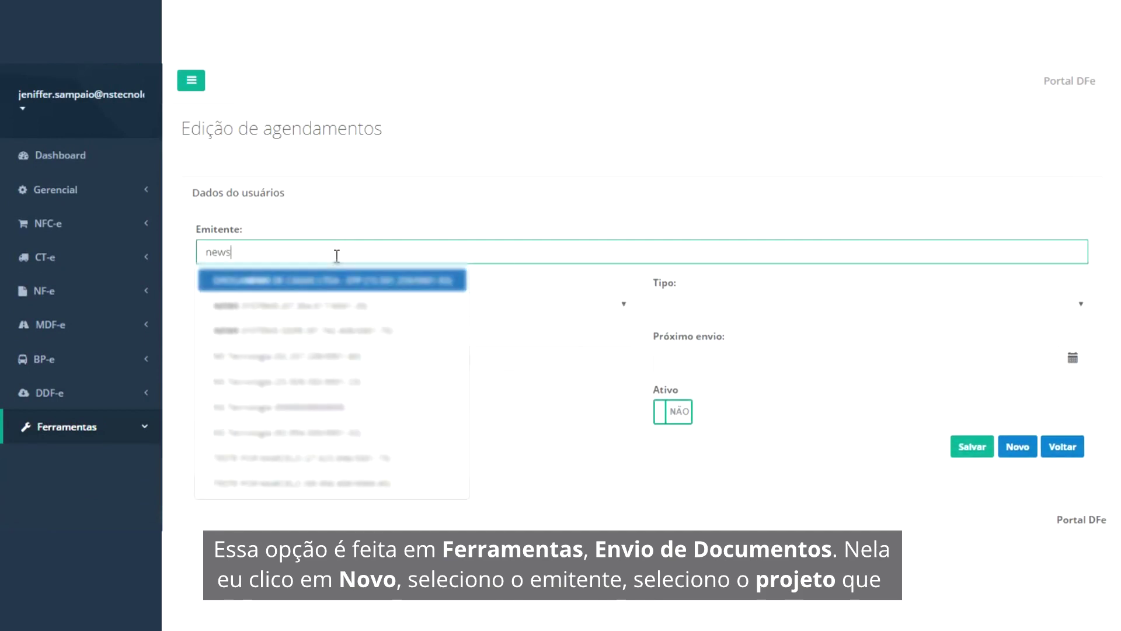
left_click(310, 307)
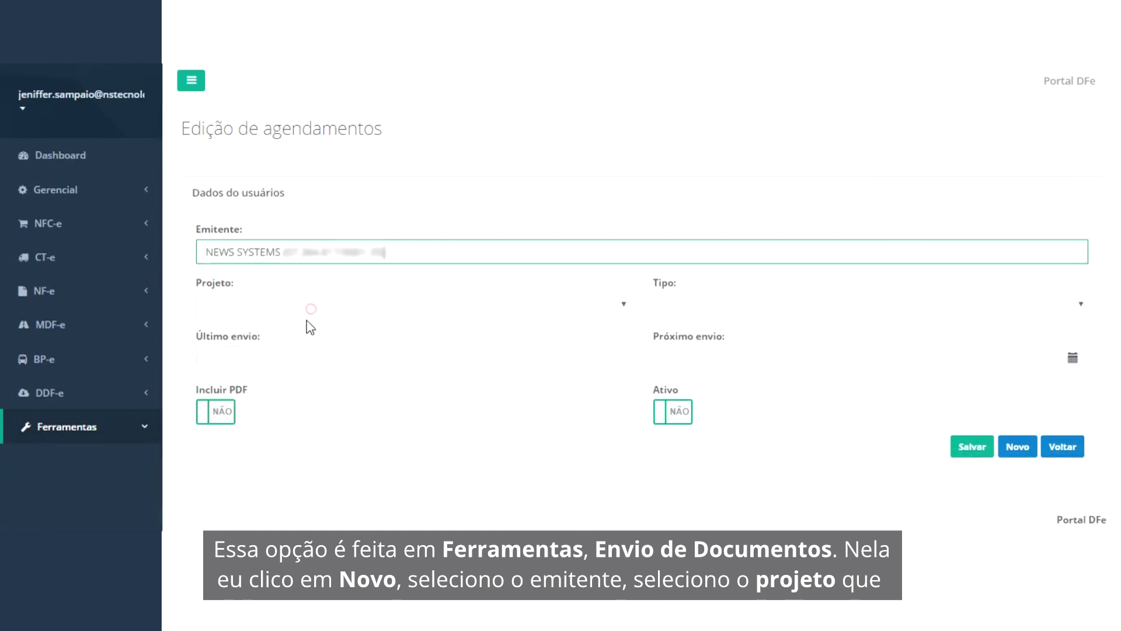
left_click(318, 301)
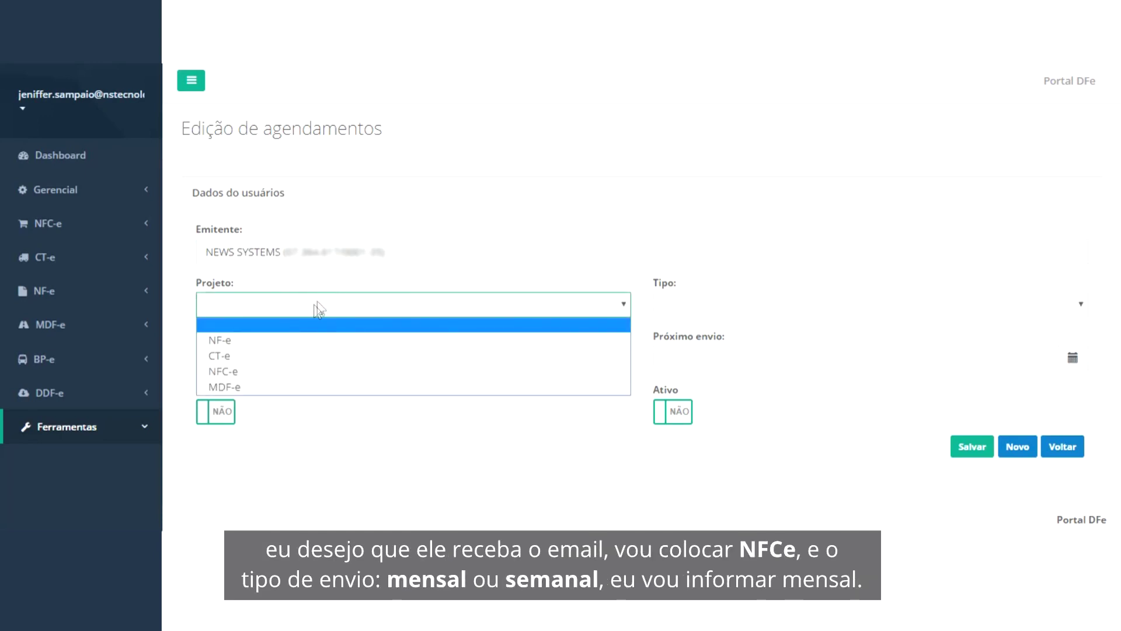
left_click(250, 374)
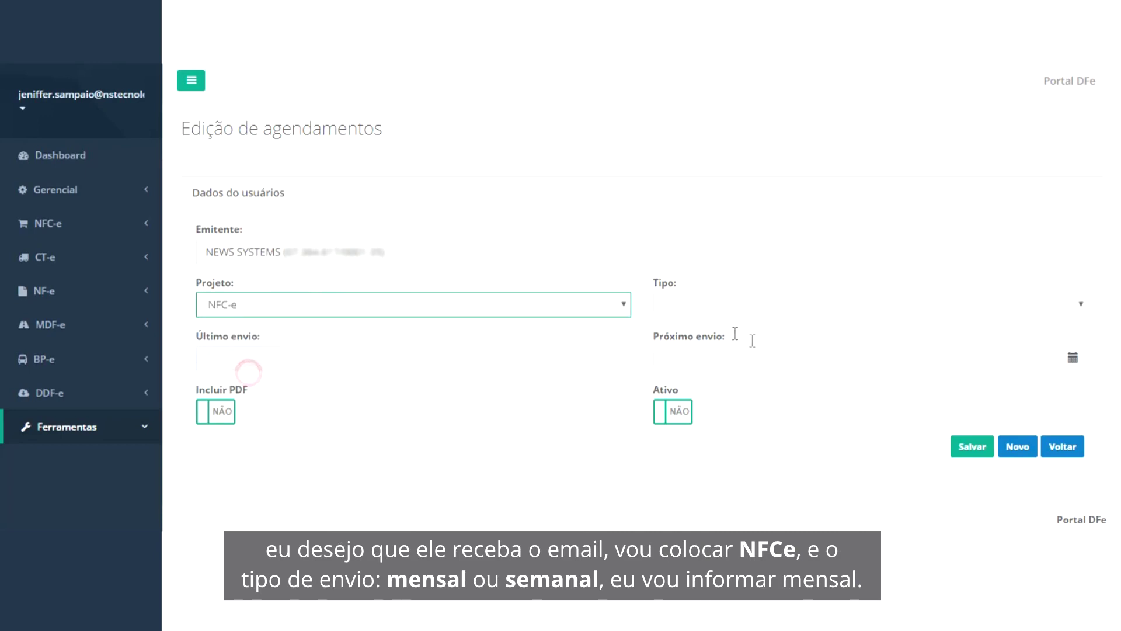
Step: Make the schedule Mensal, include PDF, set it active, next send 22/04/2020, and save
left_click(695, 310)
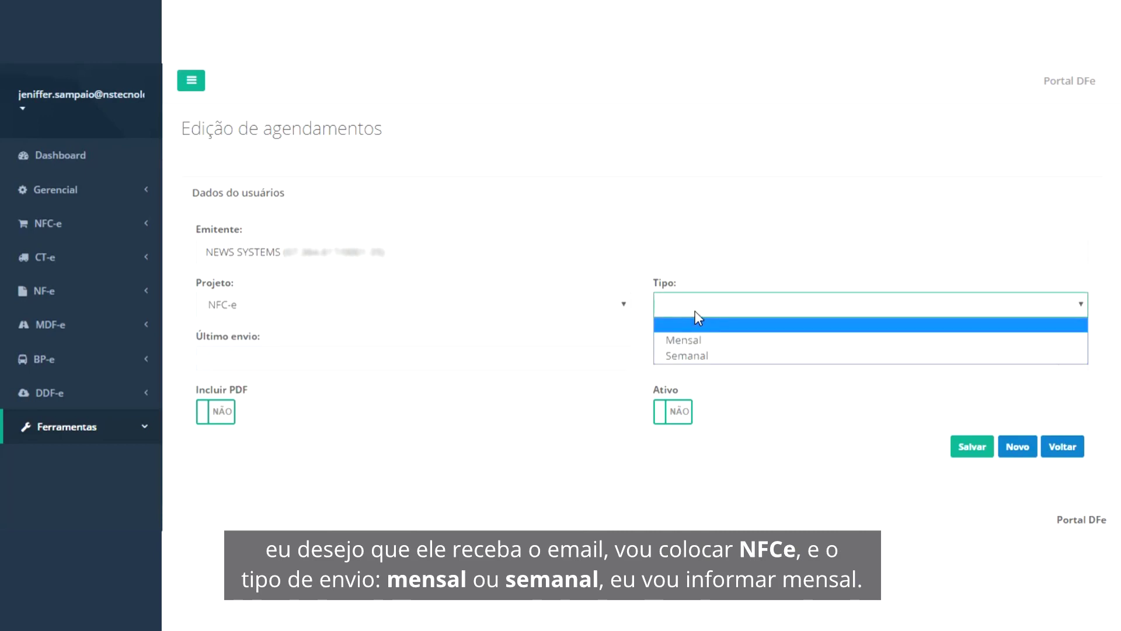
left_click(700, 339)
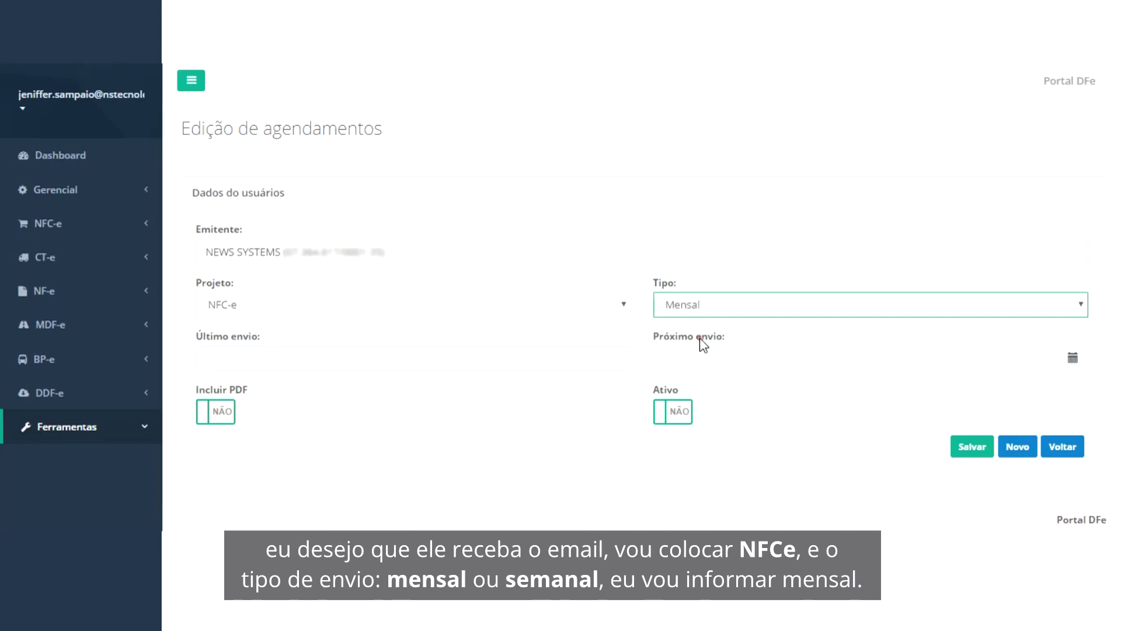
left_click(218, 416)
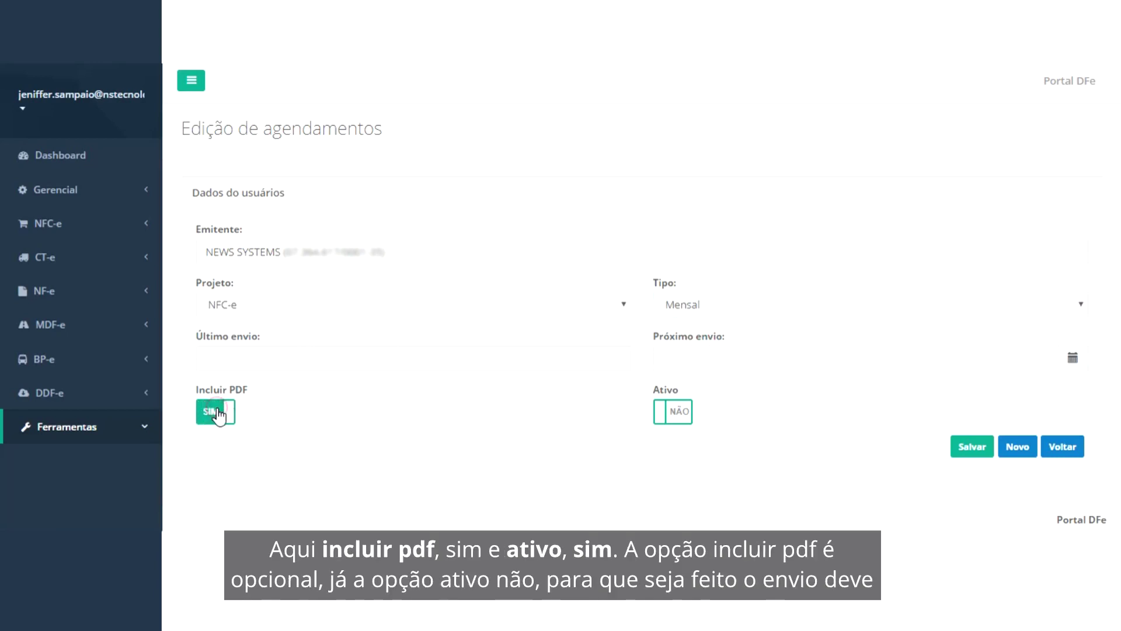
left_click(686, 415)
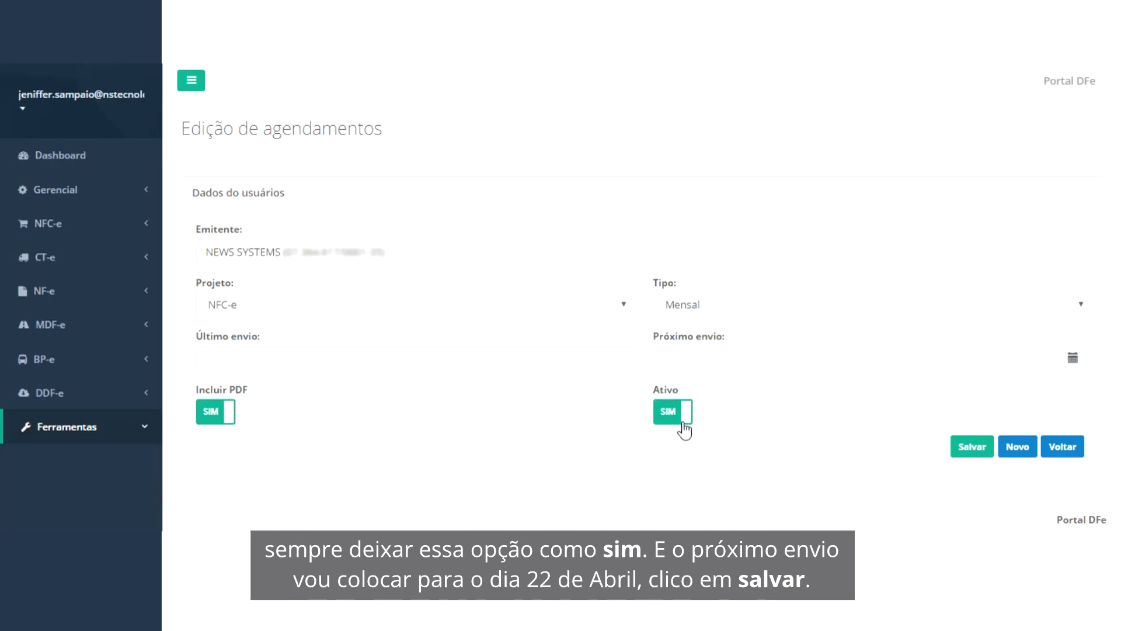
left_click(713, 355)
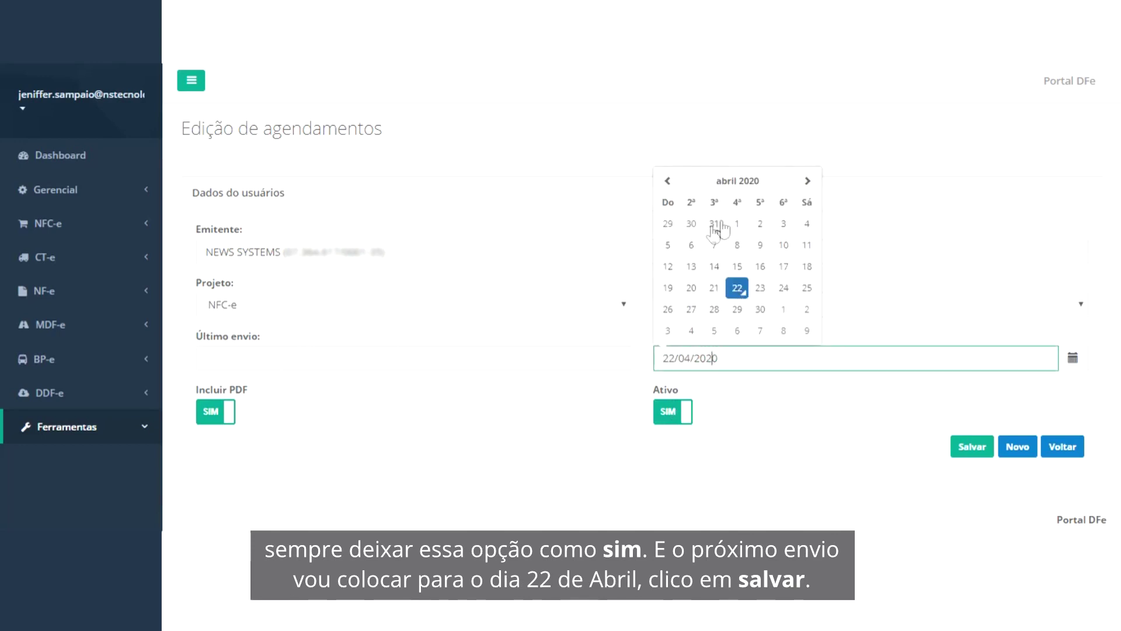
left_click(737, 287)
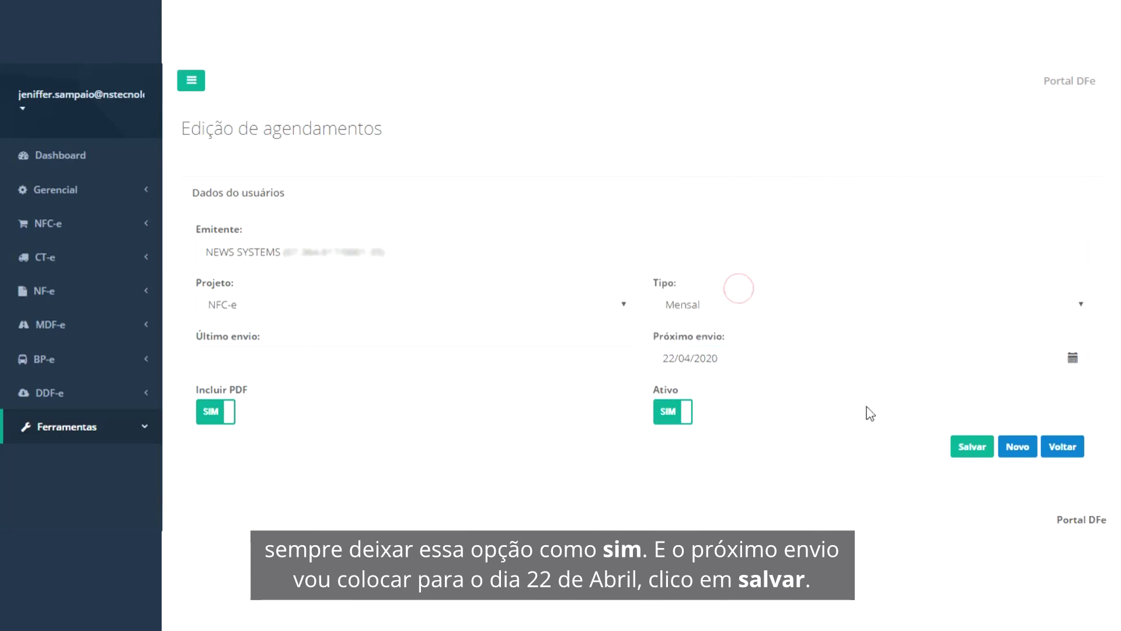
left_click(969, 454)
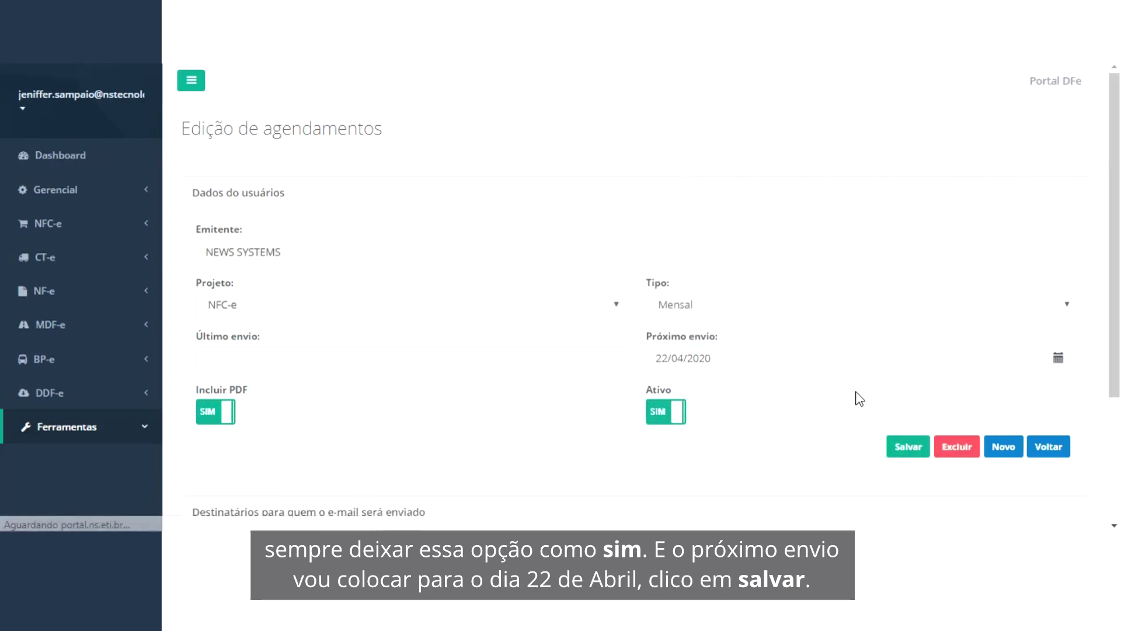
Step: Add the recipient's e-mail address to the NEWS SYSTEMS NFC-e schedule's recipients list
scroll(860, 399, "down", 3)
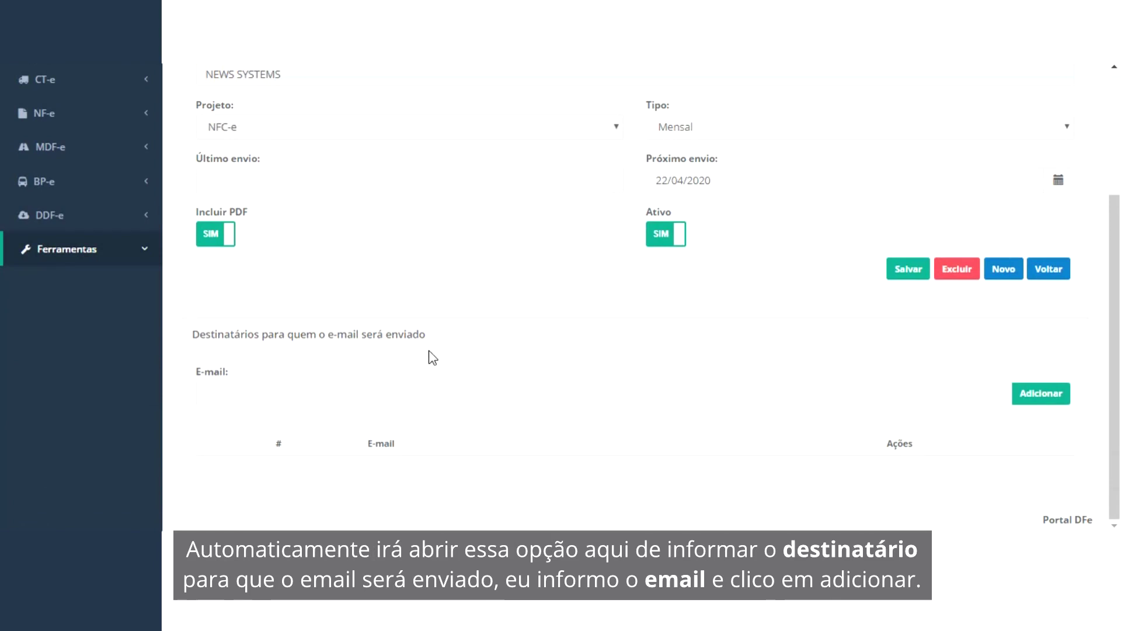
left_click(375, 395)
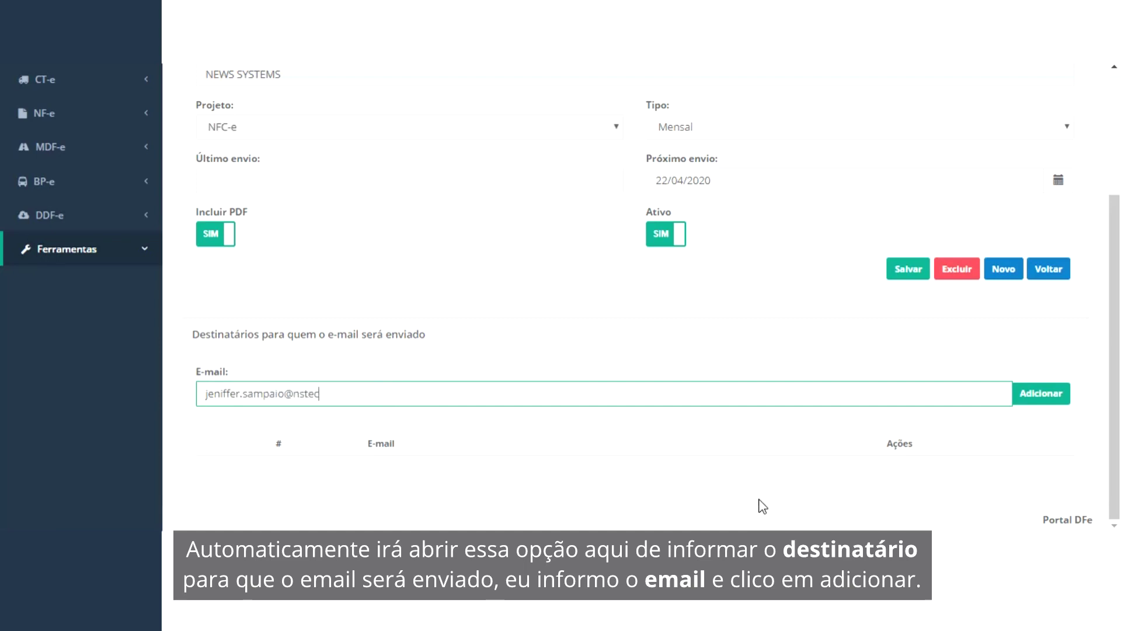
left_click(1037, 399)
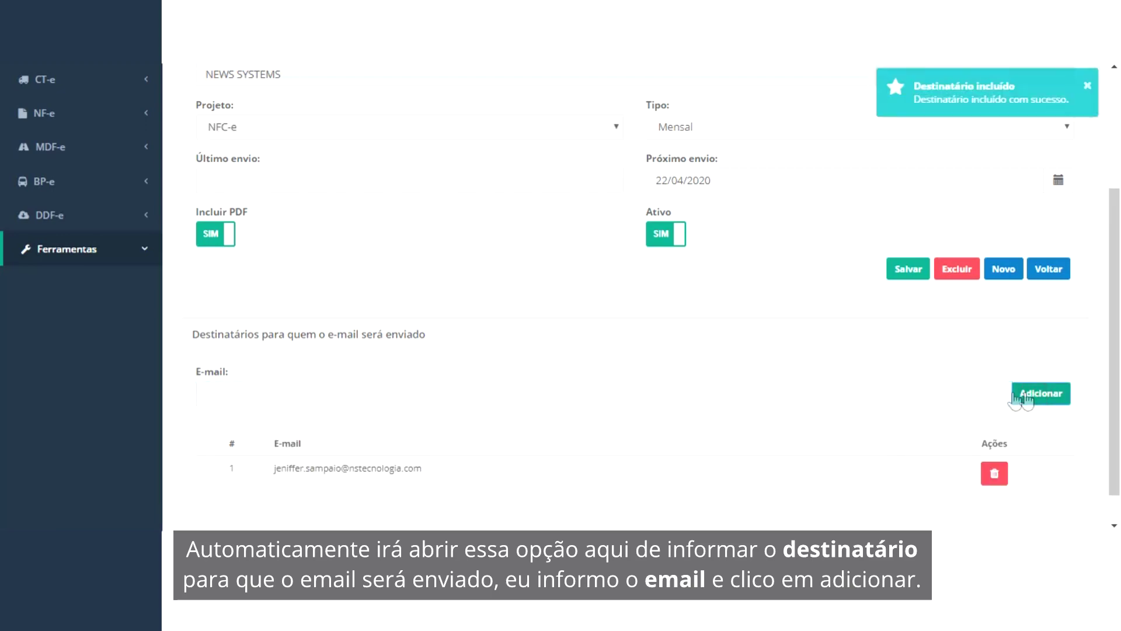
scroll(810, 395, "up", 2)
scroll(811, 395, "down", 2)
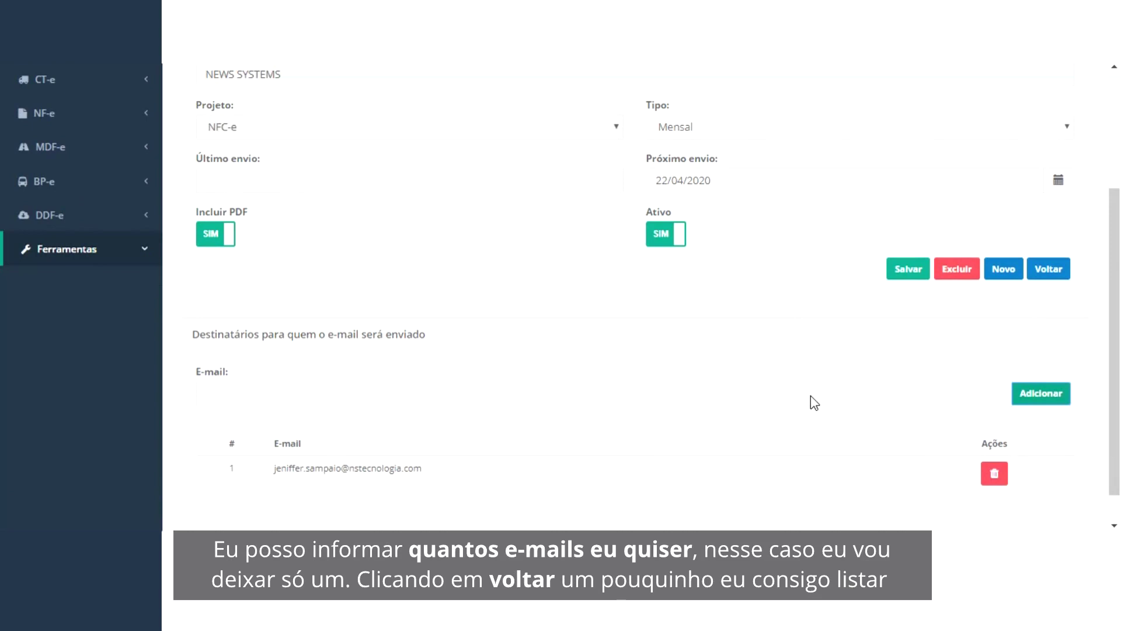
scroll(368, 402, "up", 2)
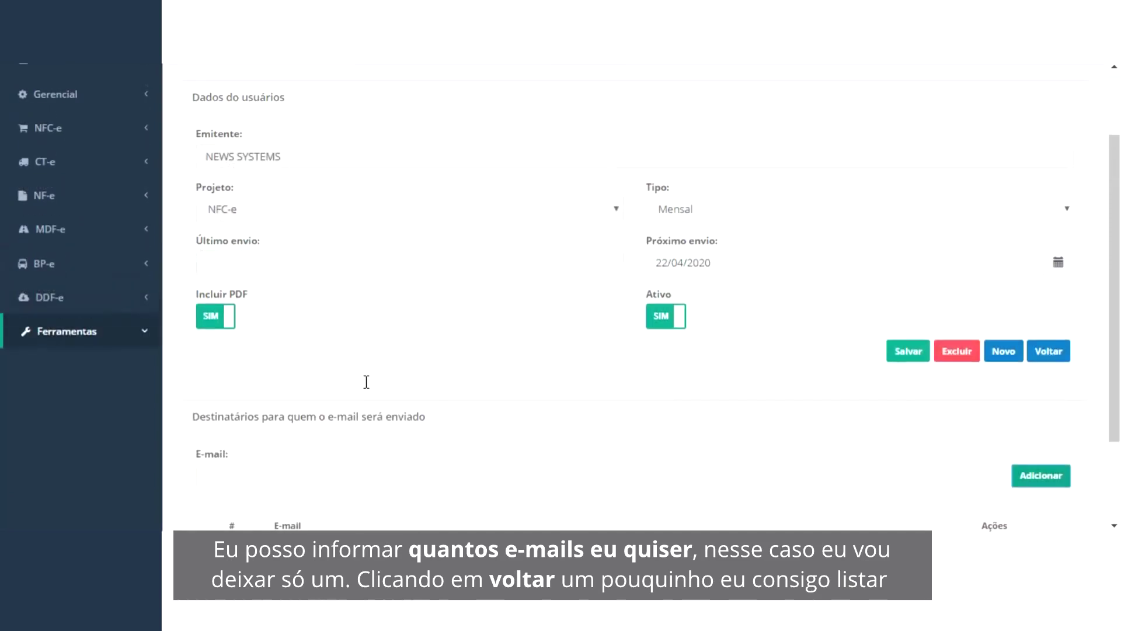
scroll(367, 381, "up", 3)
Step: Filter the sending schedules by emitter NEWS SYSTEMS, showing its five monthly schedules
left_click(1051, 446)
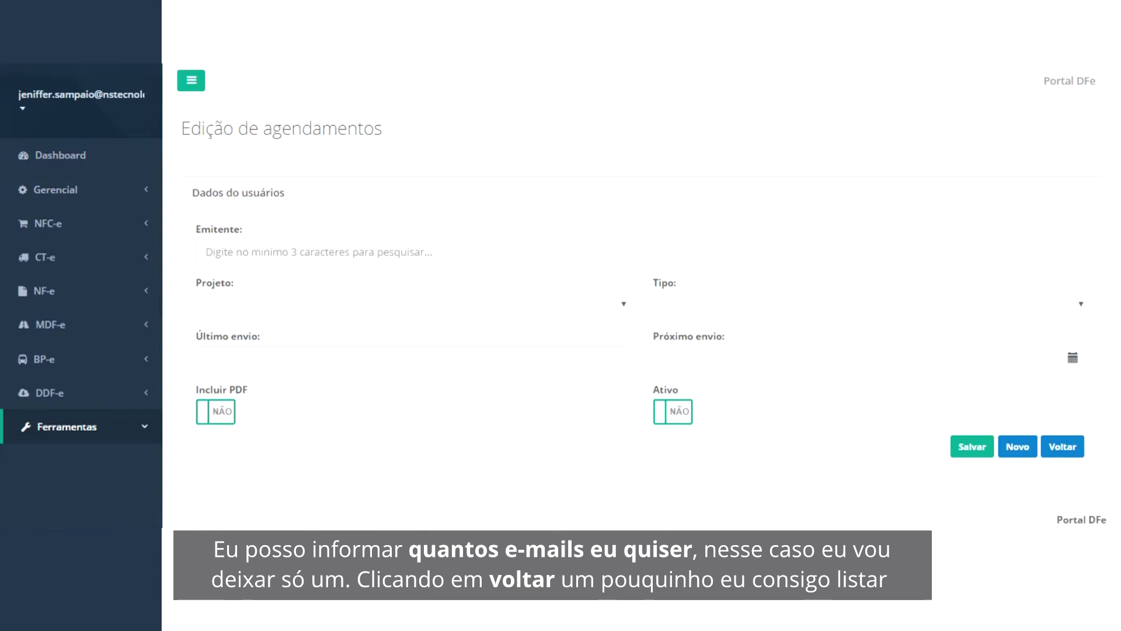
left_click(704, 251)
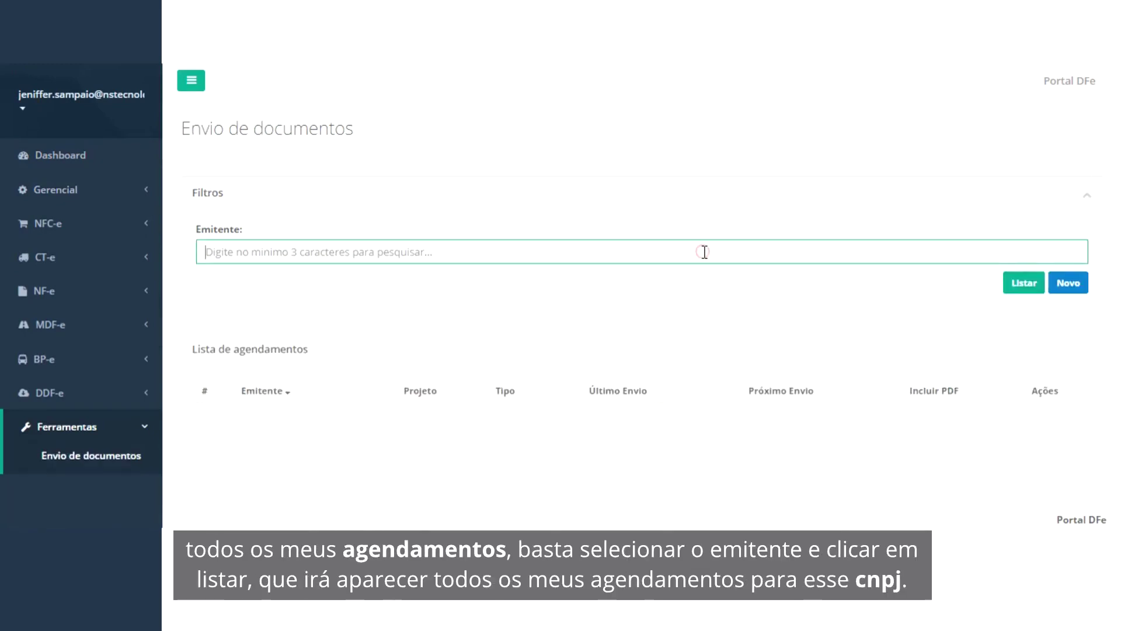
type("news")
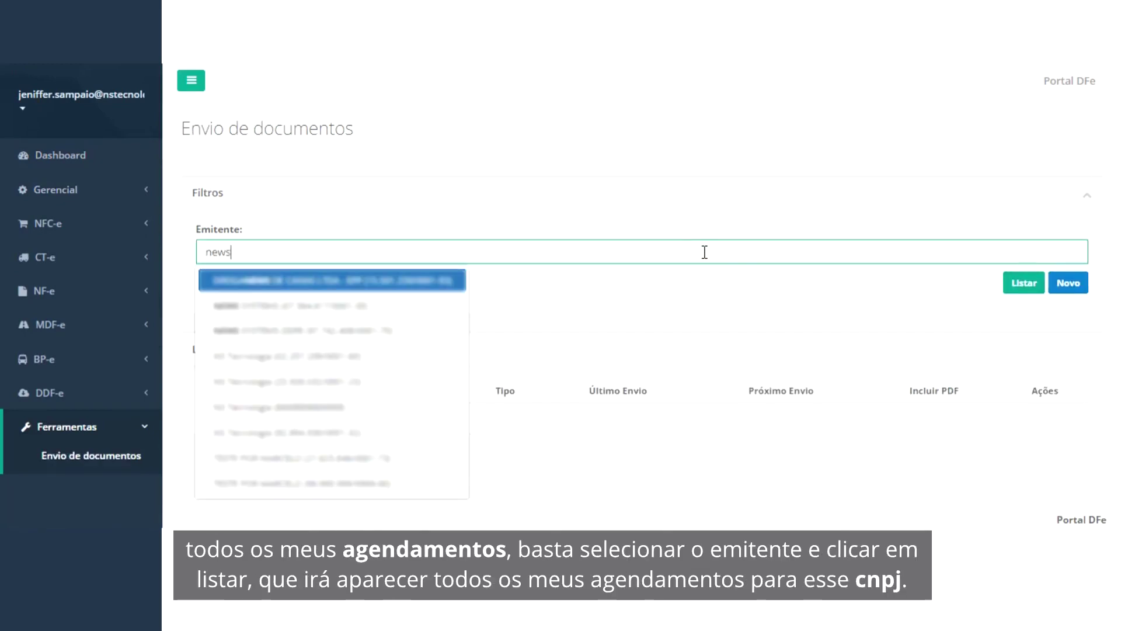
left_click(385, 314)
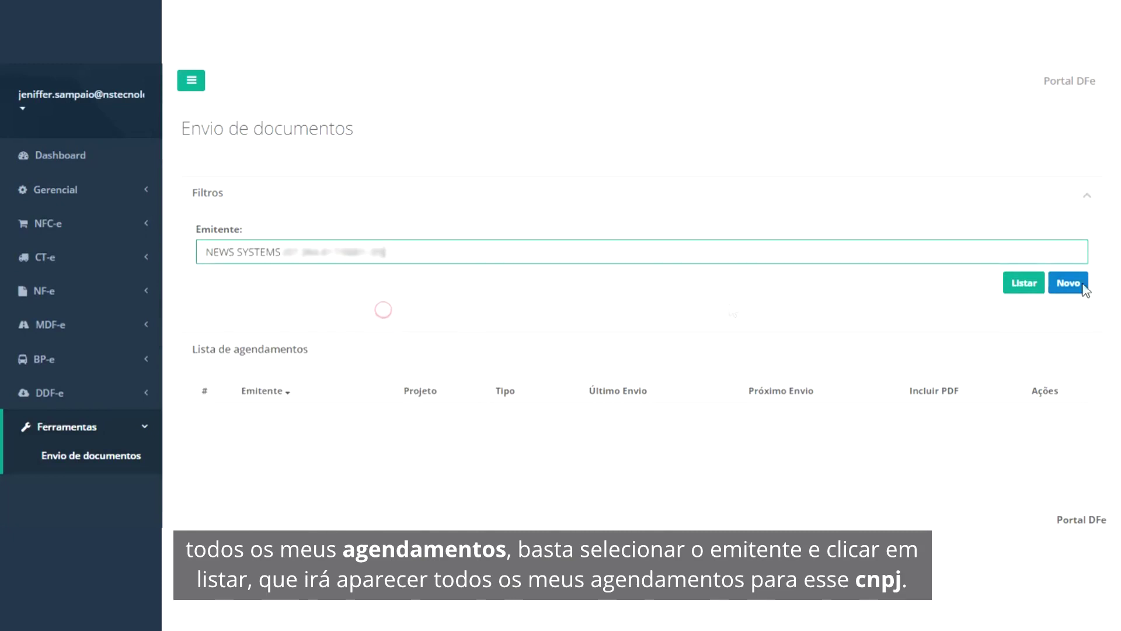
left_click(1023, 283)
scroll(817, 292, "down", 2)
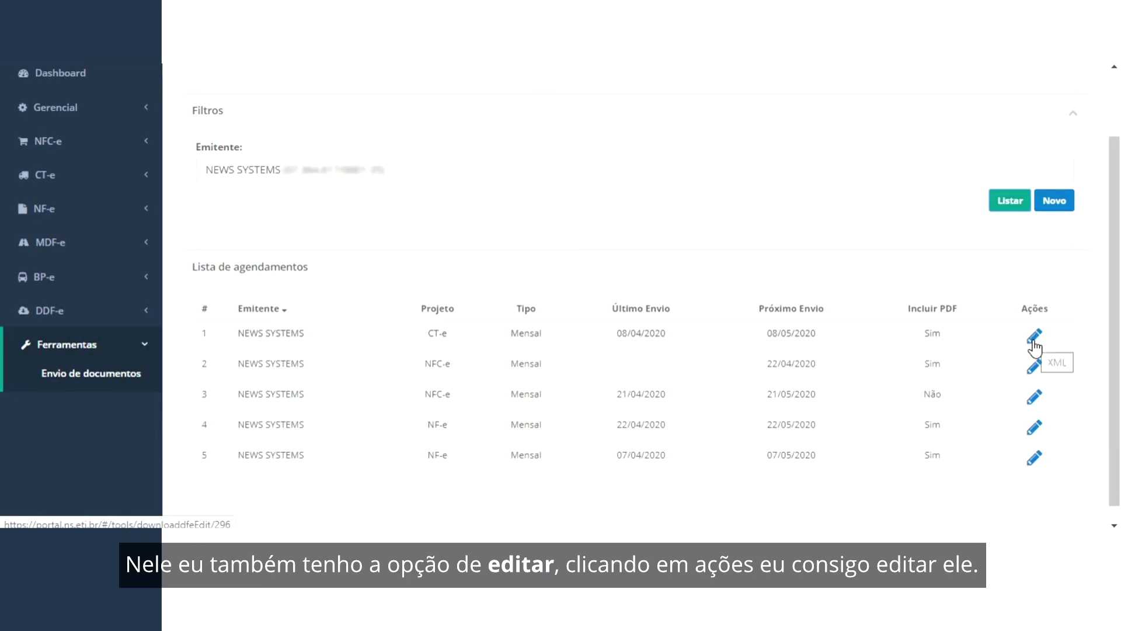
Step: Open the first-row monthly CT-e schedule for editing and review its e-mail recipient
left_click(1032, 341)
scroll(709, 298, "down", 3)
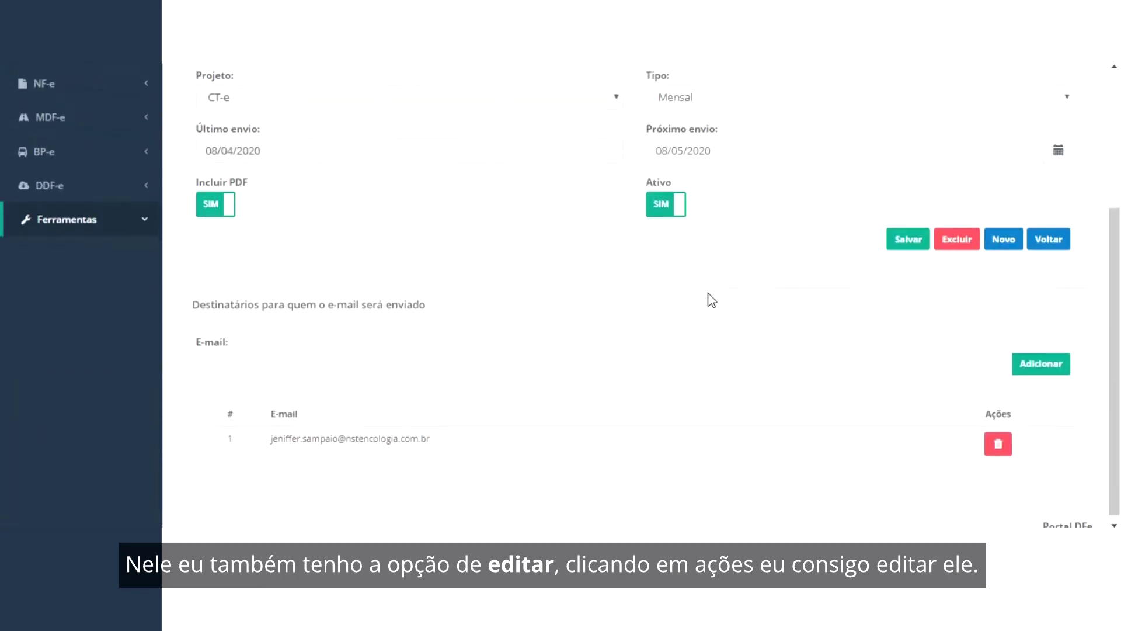
scroll(709, 298, "up", 3)
scroll(709, 298, "down", 3)
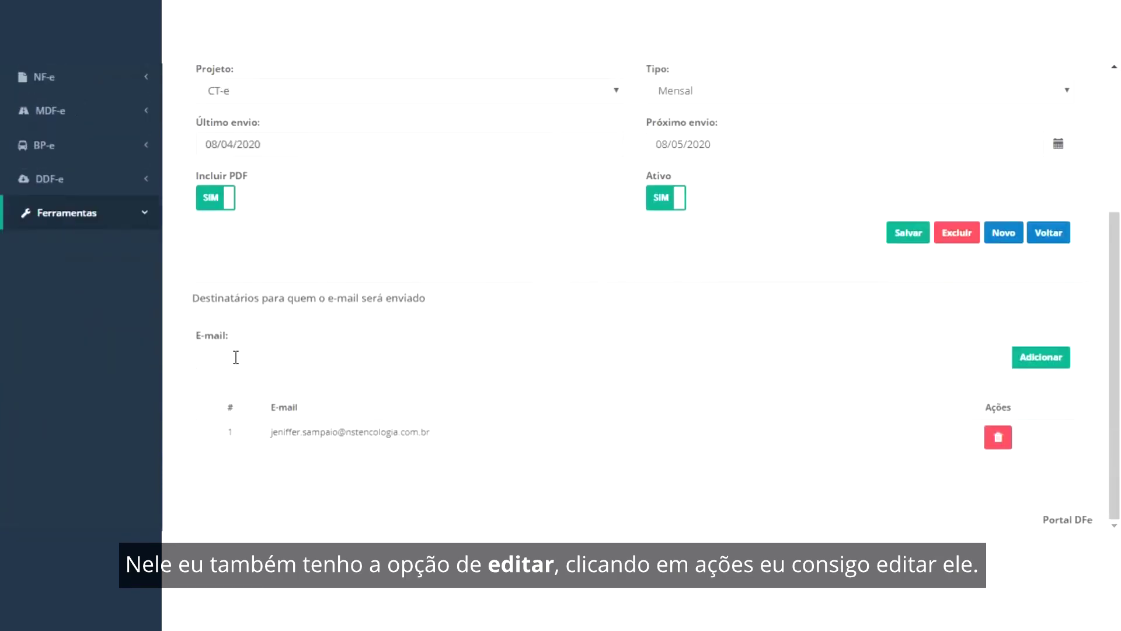
scroll(263, 338, "up", 3)
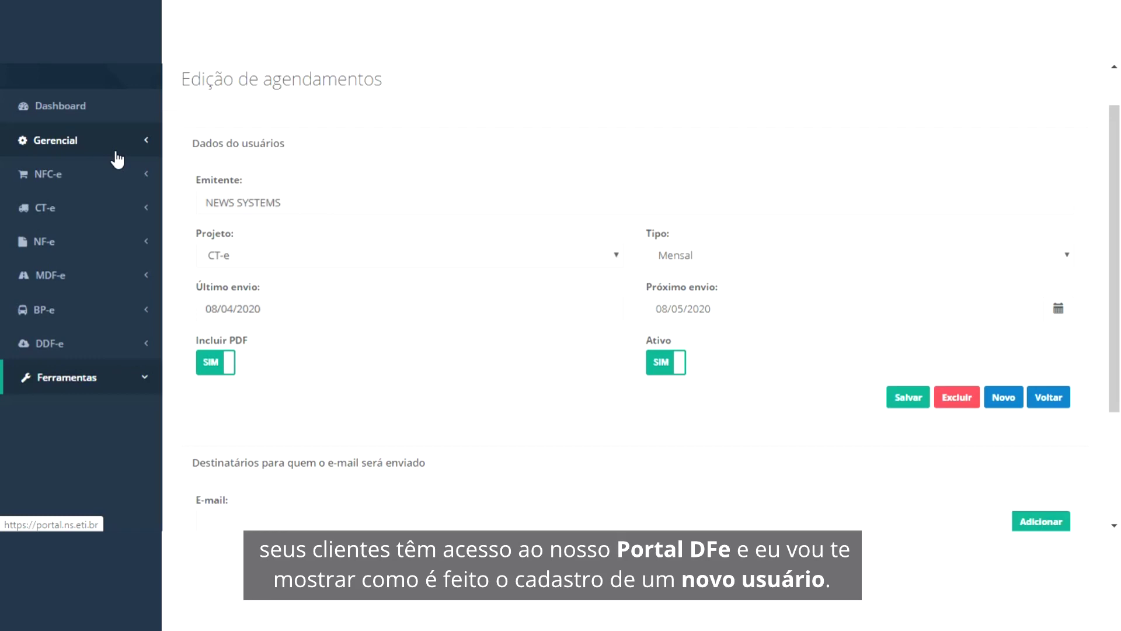
Step: Create a new Portal DFe user with name, login and password, saving it to show its NEWS SYSTEMS licence
left_click(88, 142)
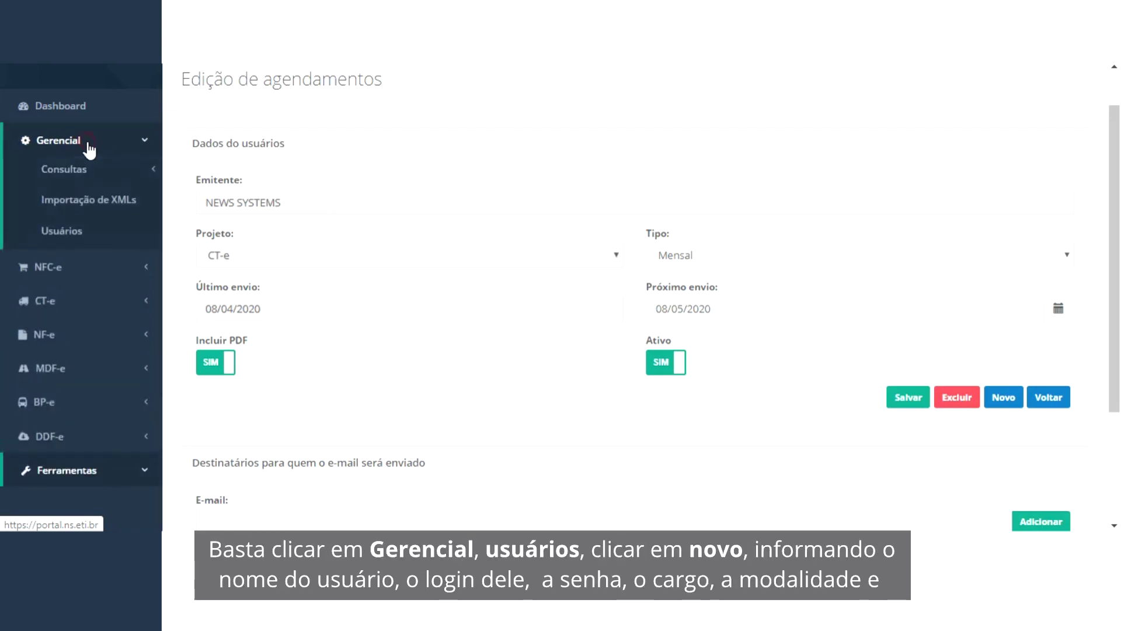
left_click(52, 228)
left_click(1051, 392)
left_click(232, 203)
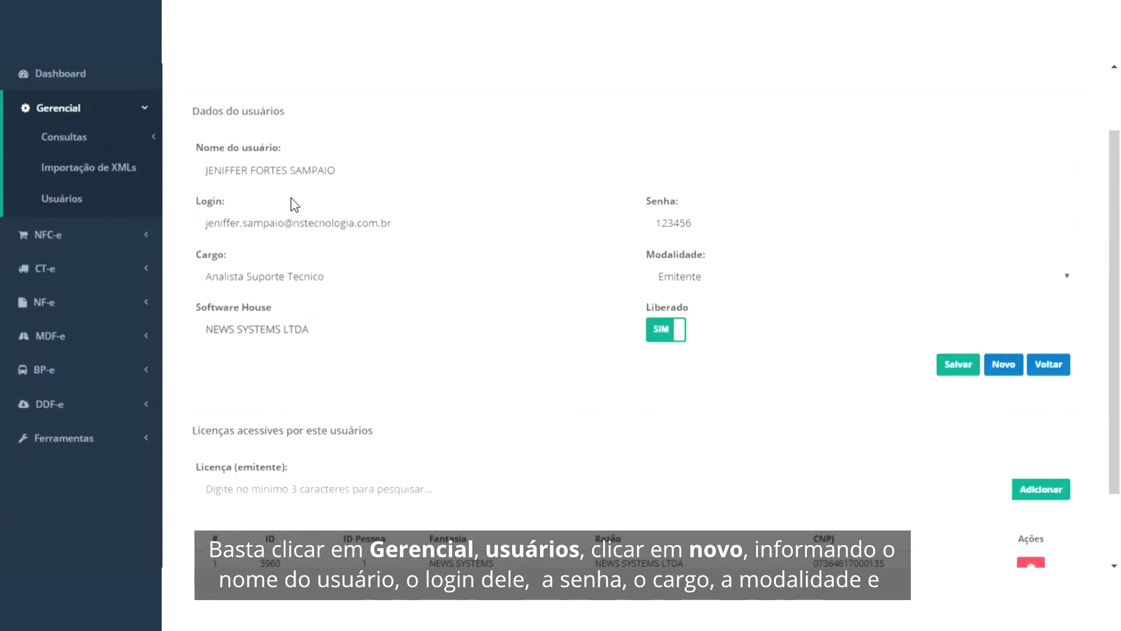
double_click(249, 223)
left_click(710, 232)
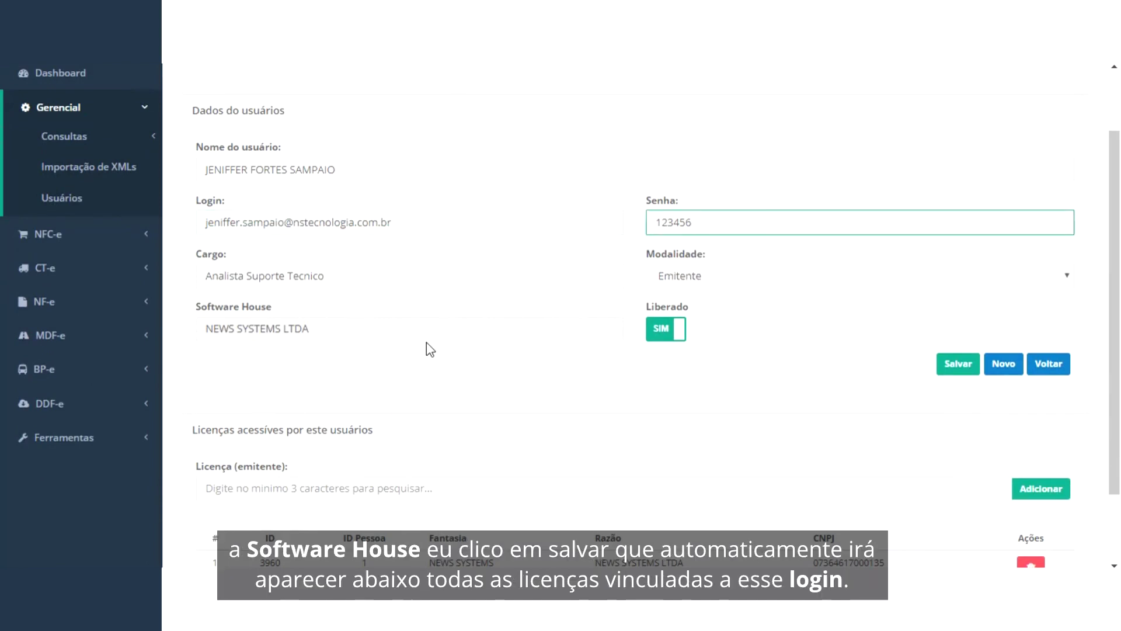
left_click(958, 363)
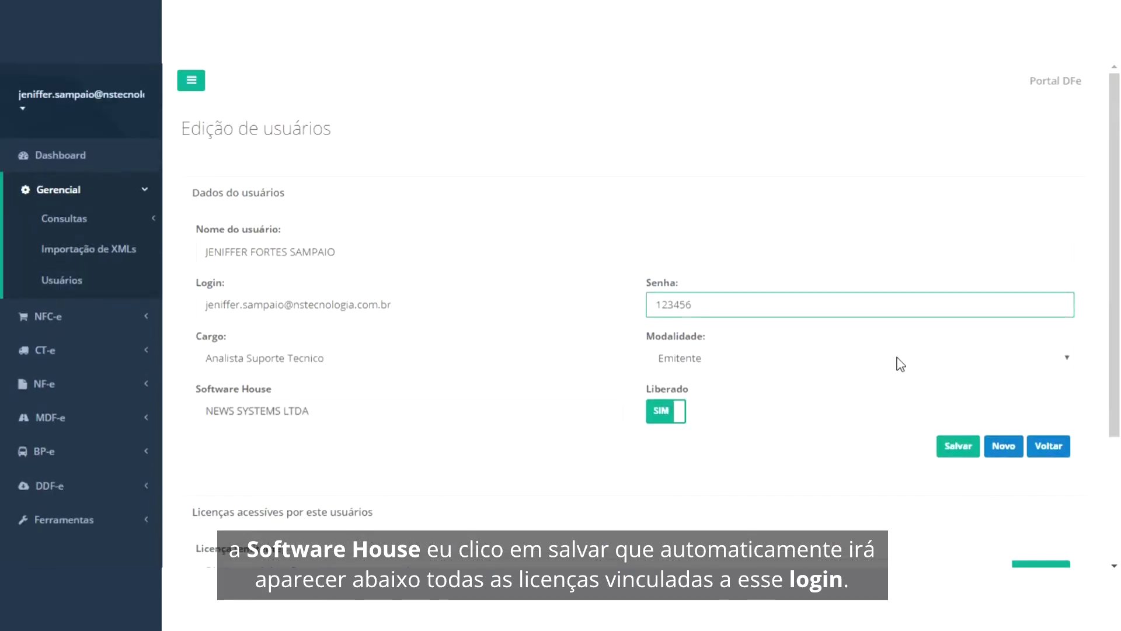
scroll(899, 363, "down", 3)
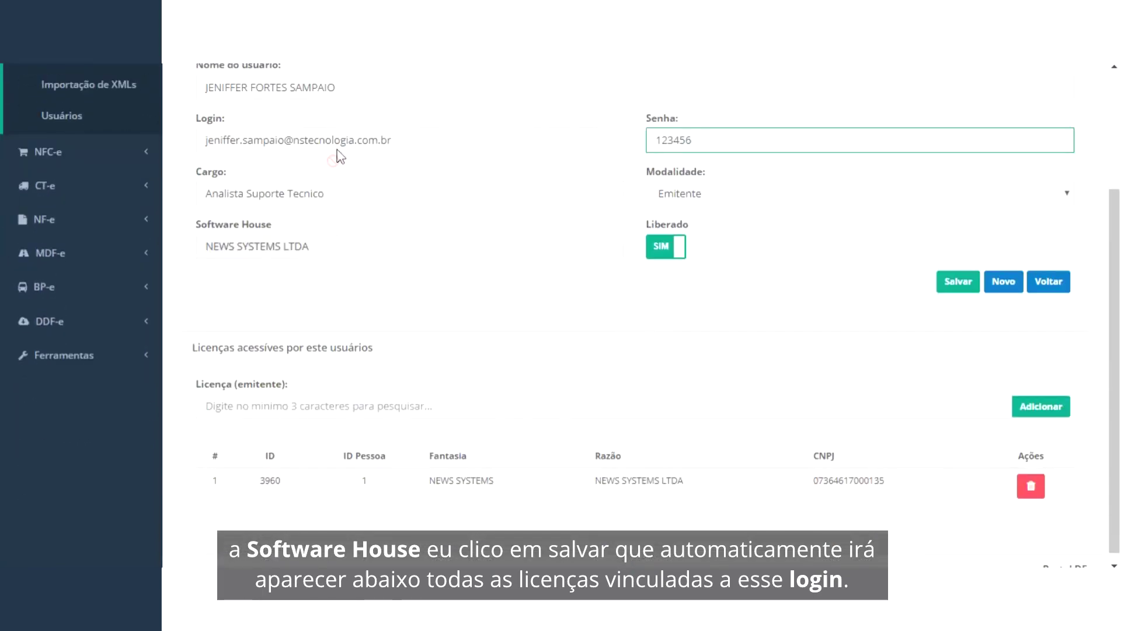
scroll(633, 412, "up", 1)
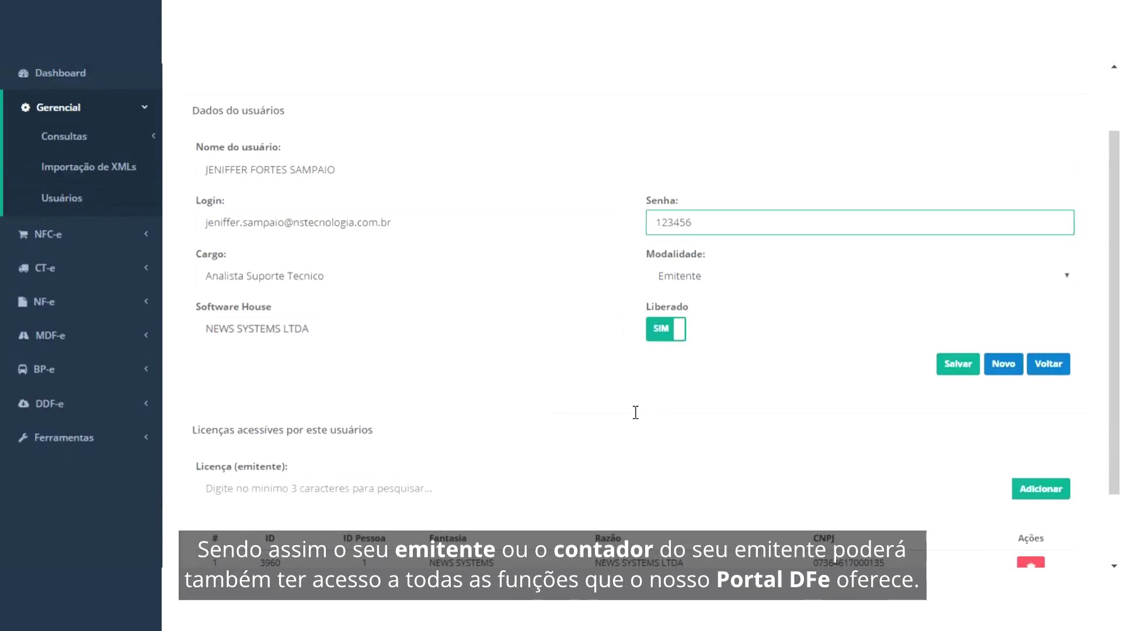